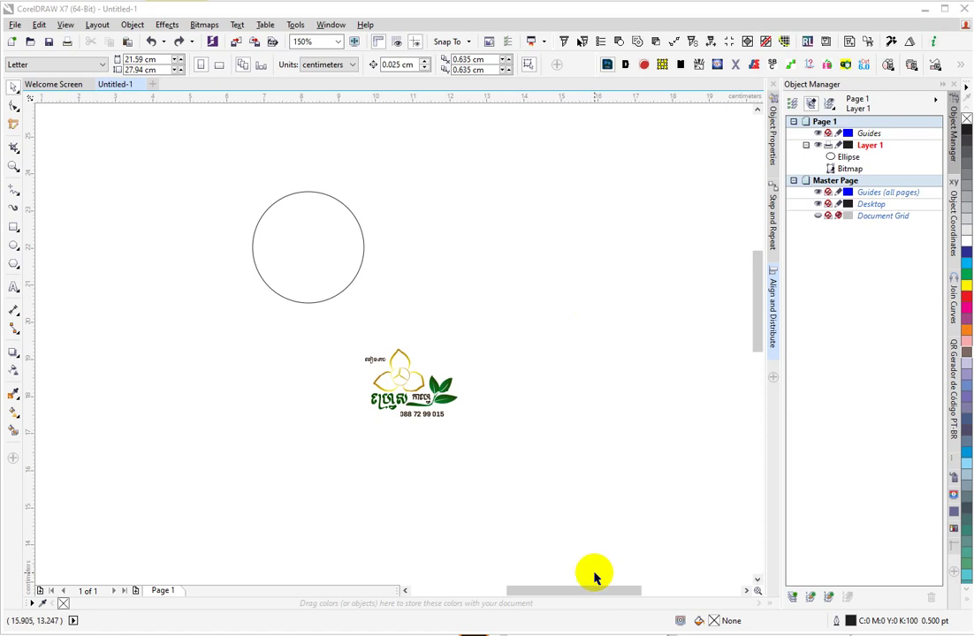
Step: Centre the circle over the logo both horizontally and vertically, then reselect both
drag(203, 152, 477, 455)
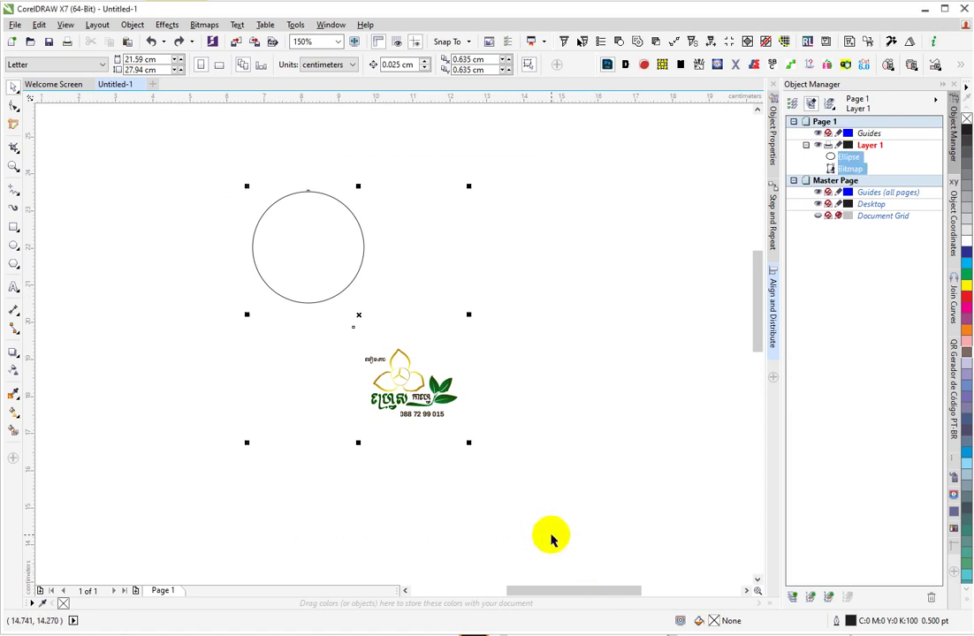
click(774, 307)
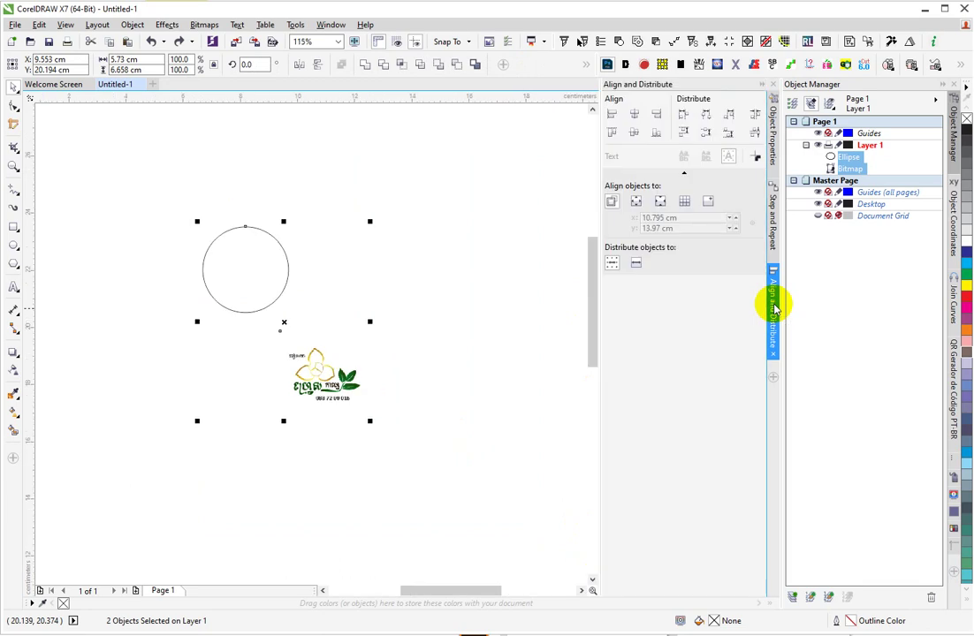
click(632, 134)
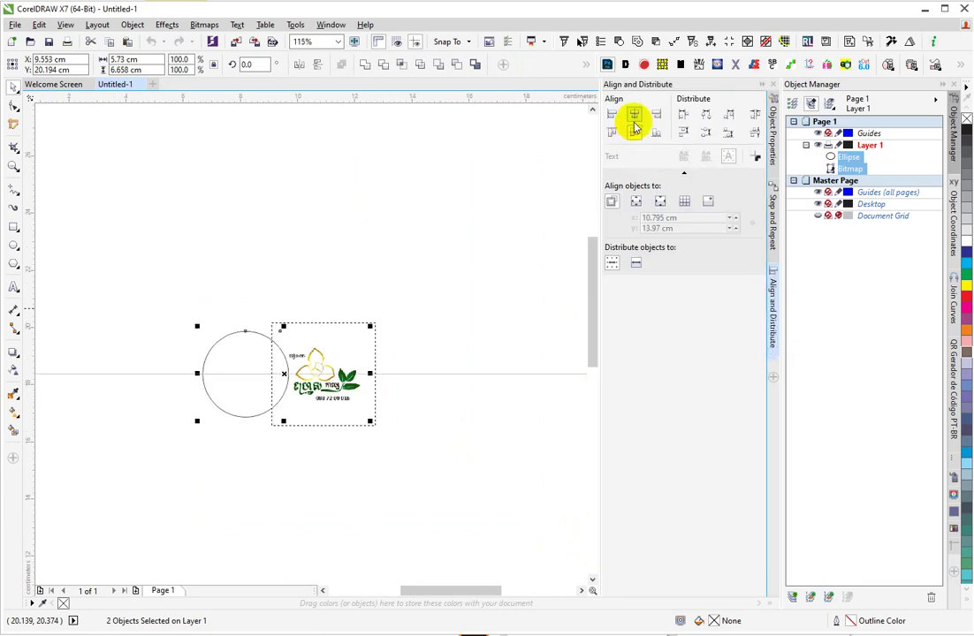
click(635, 115)
drag(174, 265, 482, 499)
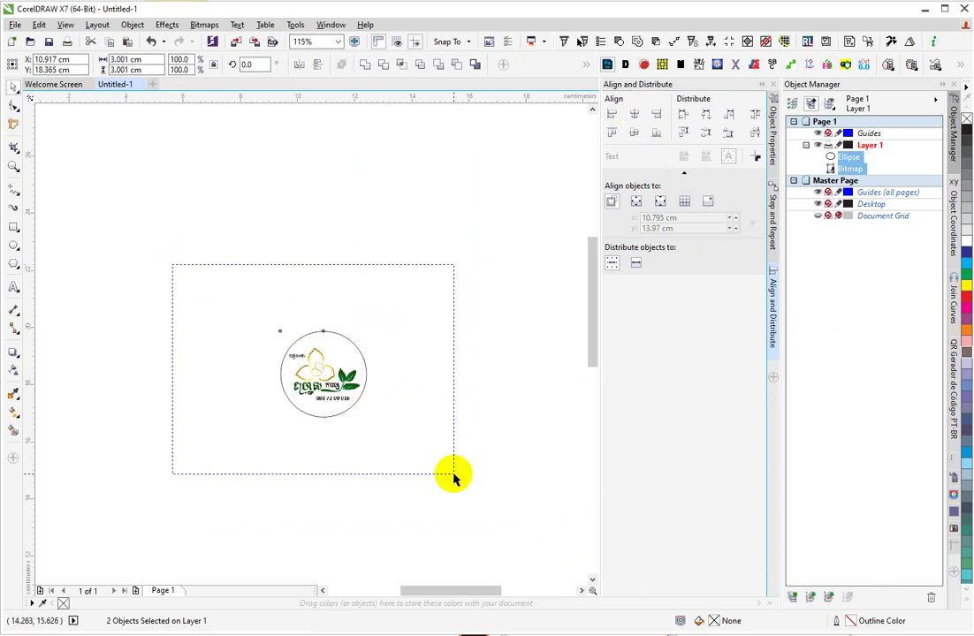
Step: Step and repeat the sticker 50 times to the right with 0.3 cm spacing between objects
click(773, 209)
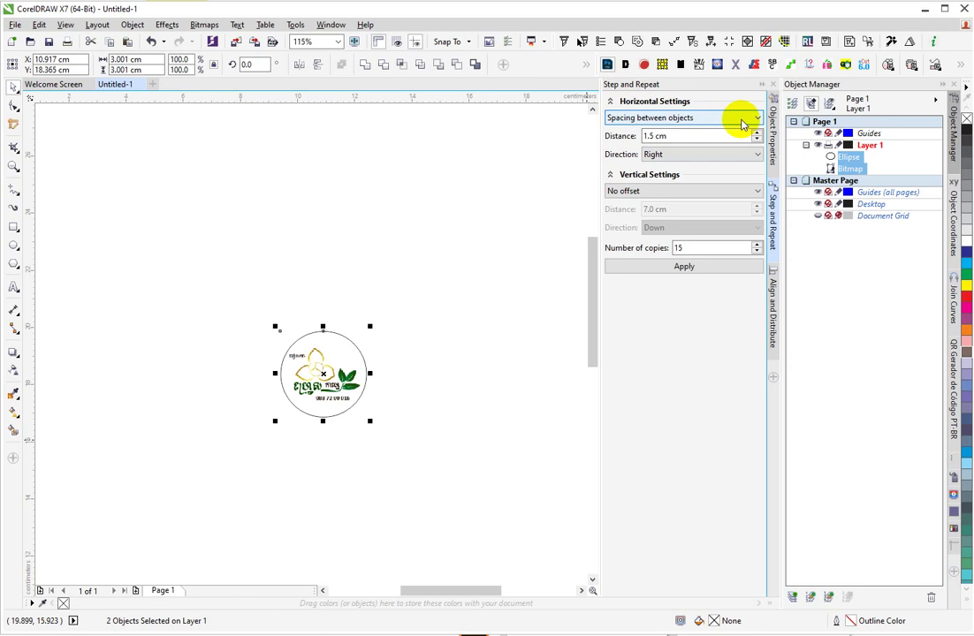
double_click(700, 136)
text(0.3)
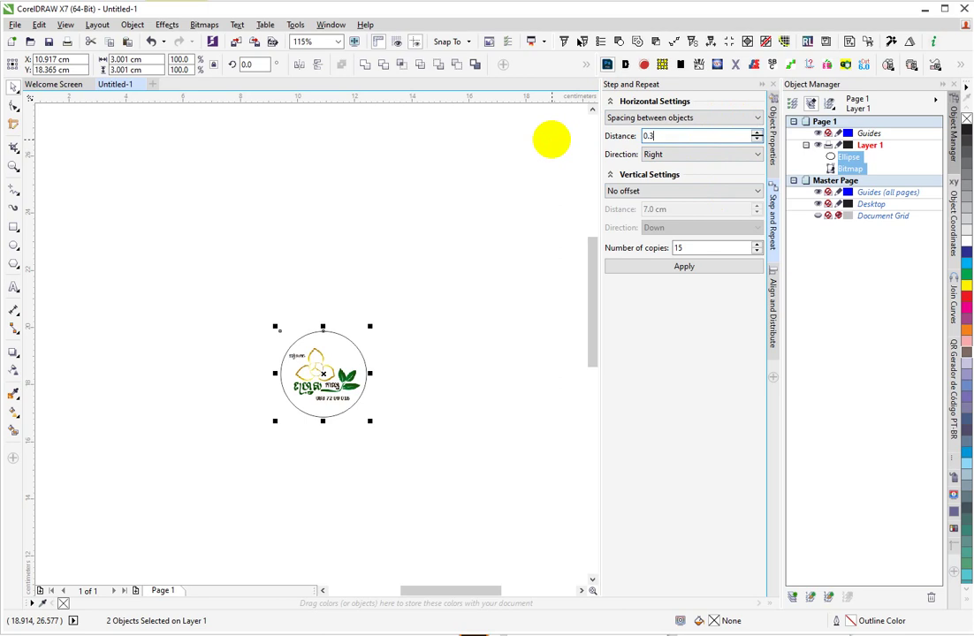
double_click(680, 247)
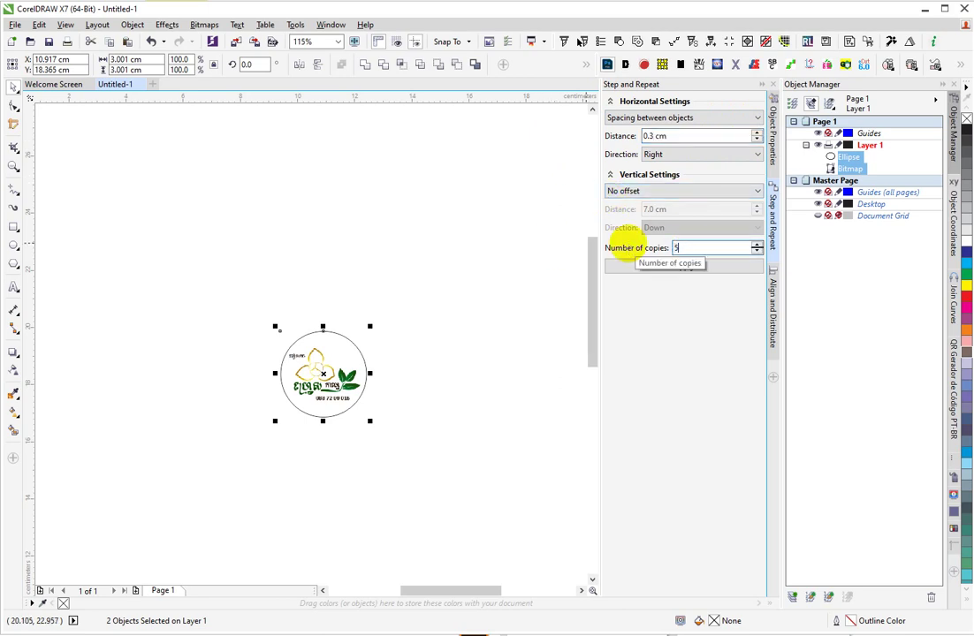
text(0)
click(675, 265)
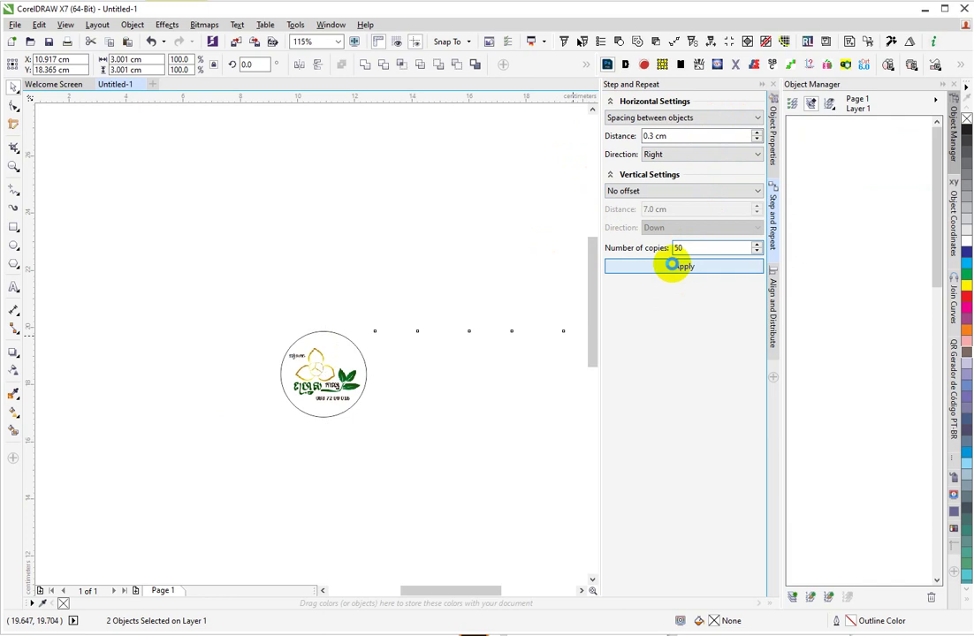
Step: Select the first 30 stickers in the row and move them up above the page
scroll(243, 334, down, 2)
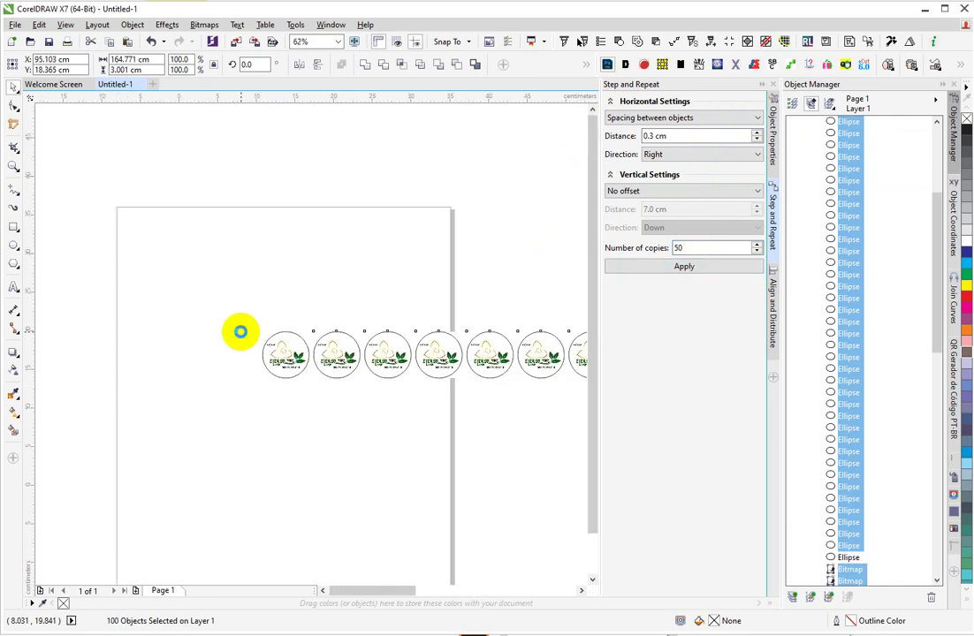
scroll(240, 338, down, 2)
scroll(252, 336, down, 2)
scroll(433, 389, down, 2)
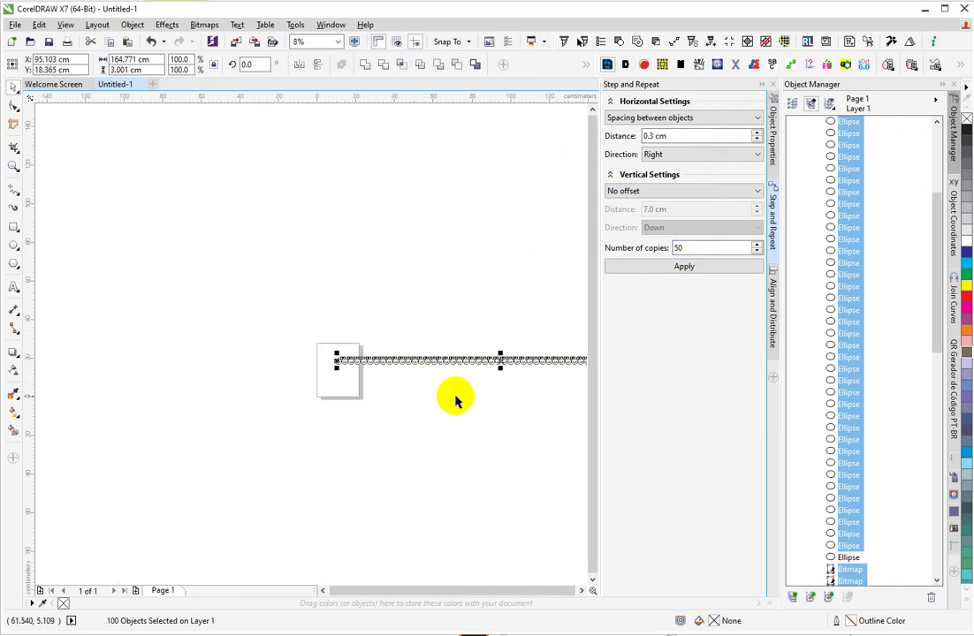
click(467, 407)
drag(497, 426, 336, 352)
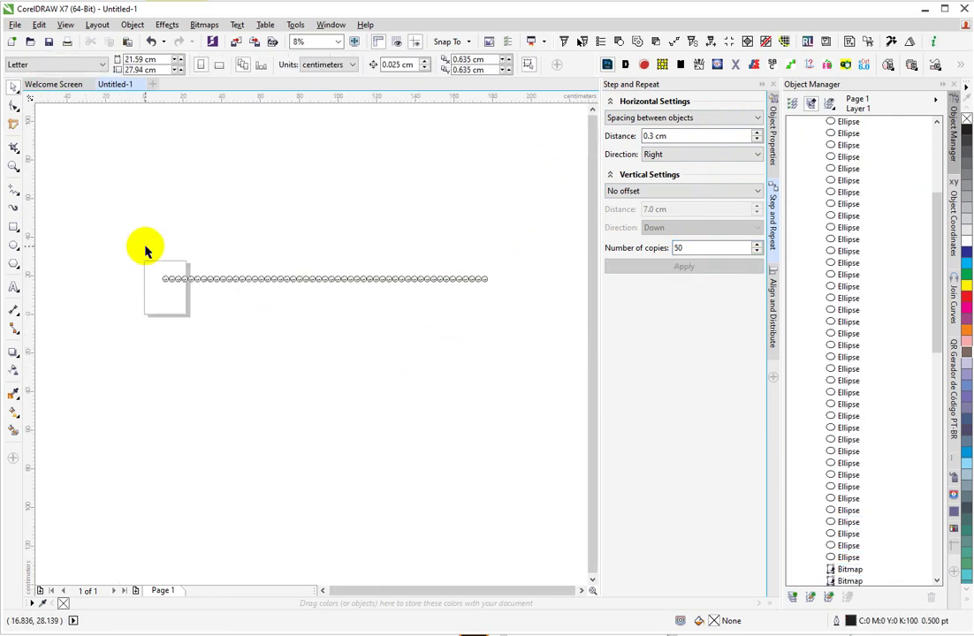
mouse_move(119, 221)
mouse_down()
mouse_move(343, 357)
mouse_move(325, 383)
mouse_up()
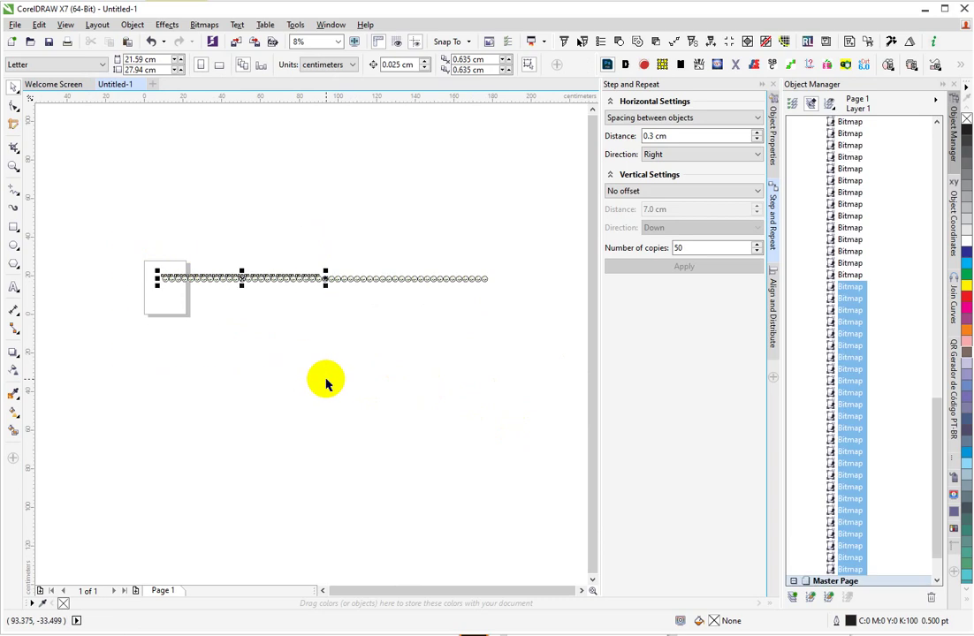
drag(80, 202, 349, 374)
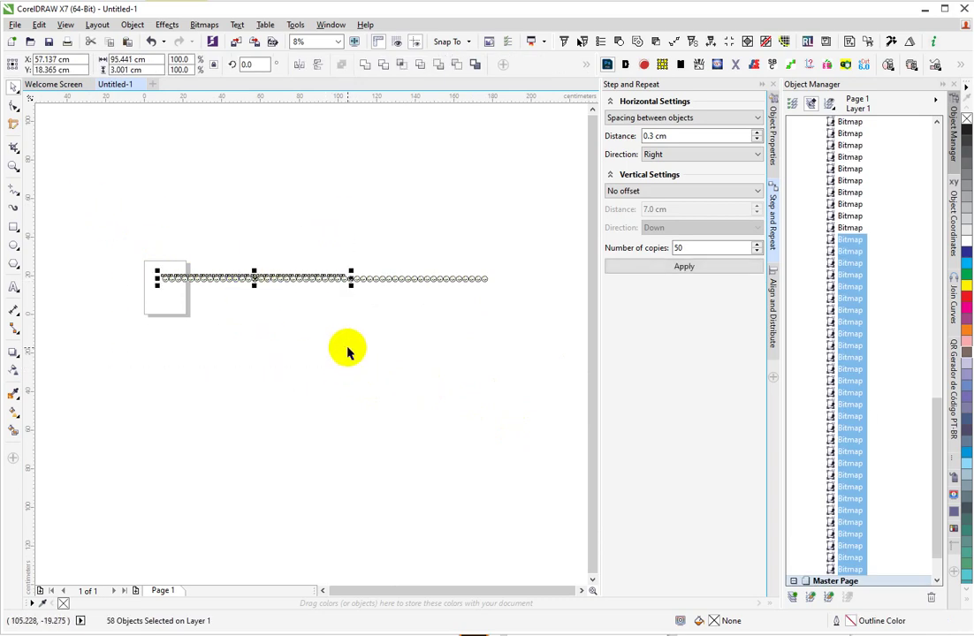
drag(105, 231, 359, 383)
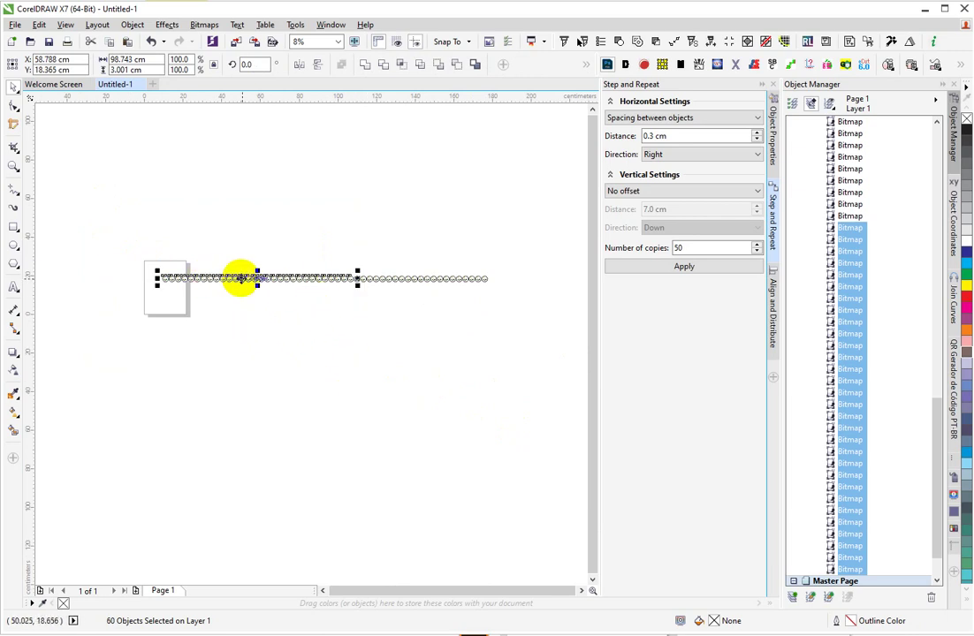
drag(241, 278, 239, 228)
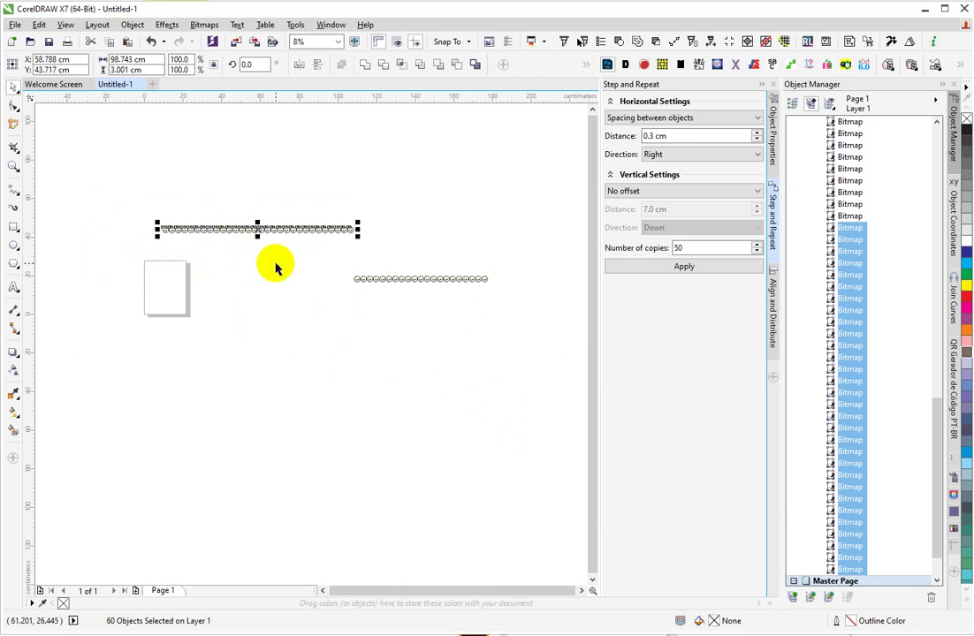
Step: Delete the leftover sticker copies and select the 30-sticker row
drag(305, 263, 485, 305)
key(Delete)
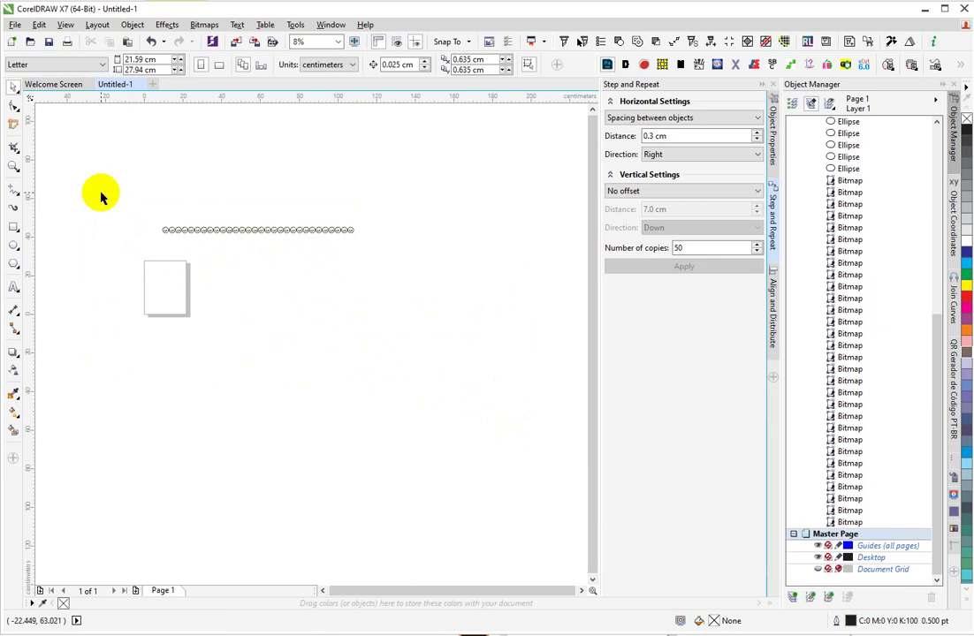
drag(104, 192, 426, 265)
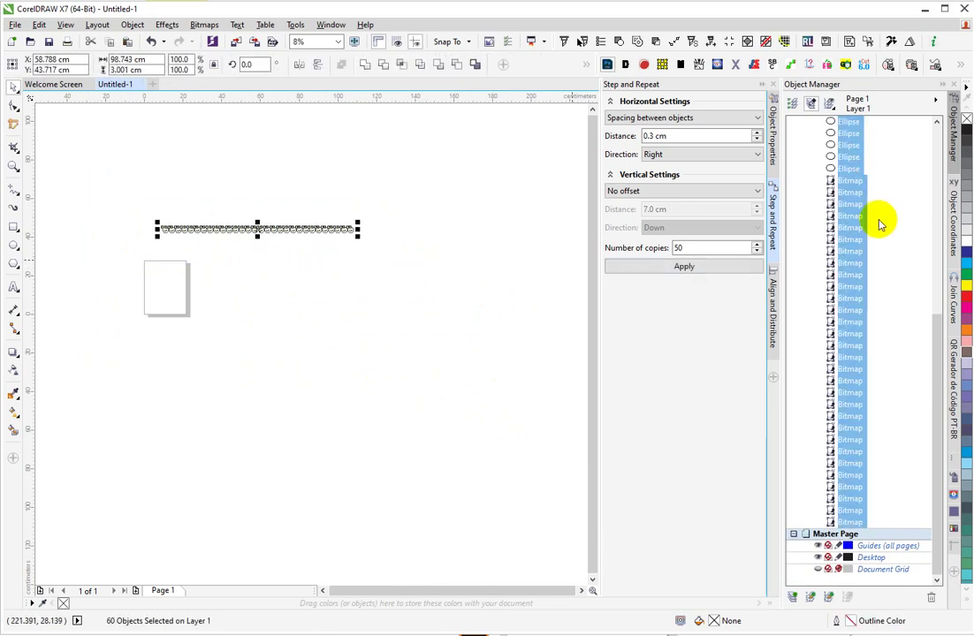
Step: Add a new layer named Line cutter for the cut circles
scroll(879, 223, up, 1)
scroll(861, 270, up, 5)
scroll(833, 370, up, 2)
scroll(821, 445, up, 2)
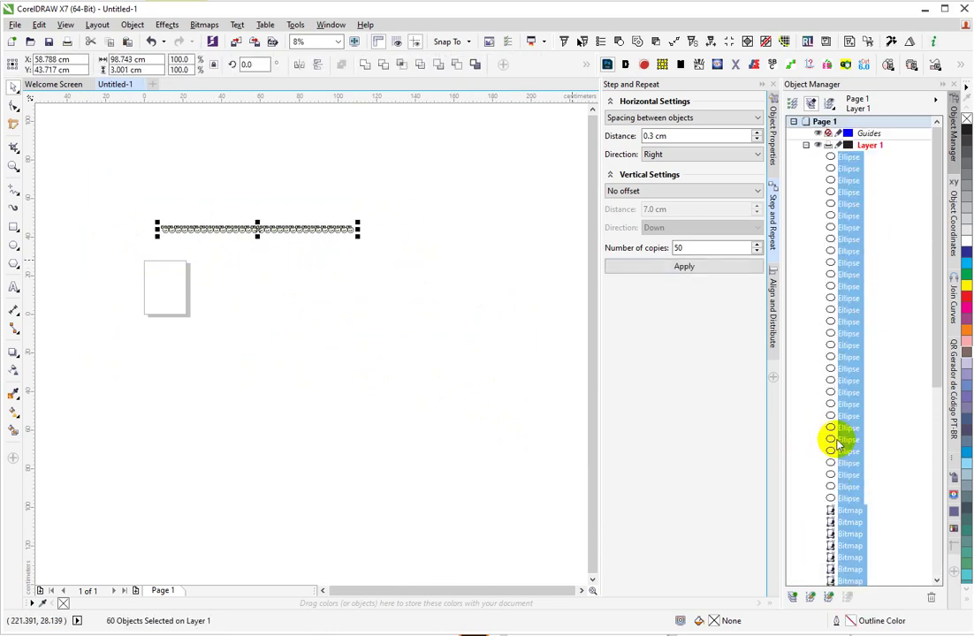
click(850, 499)
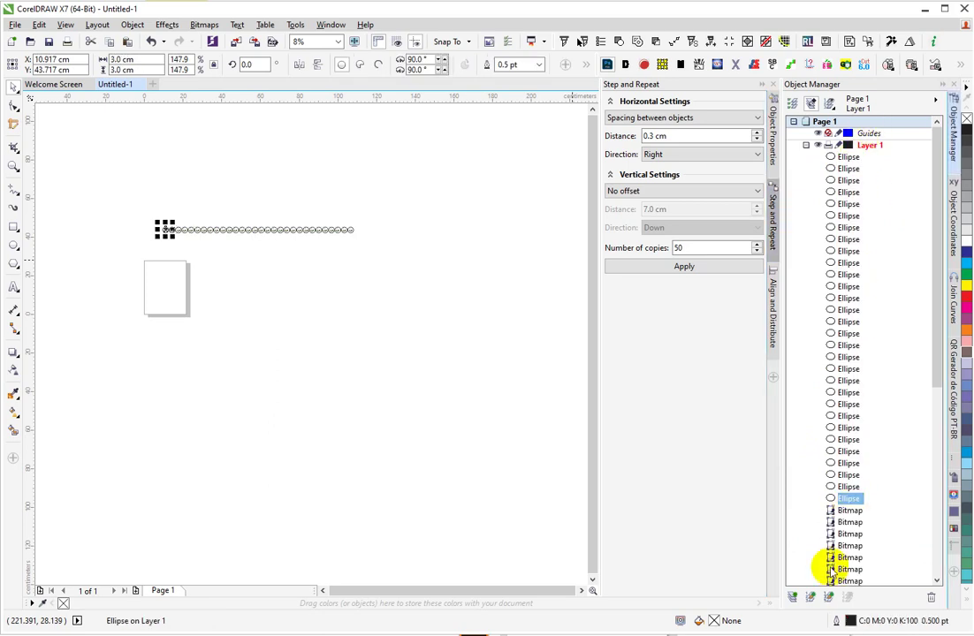
click(793, 598)
text(Line cutter)
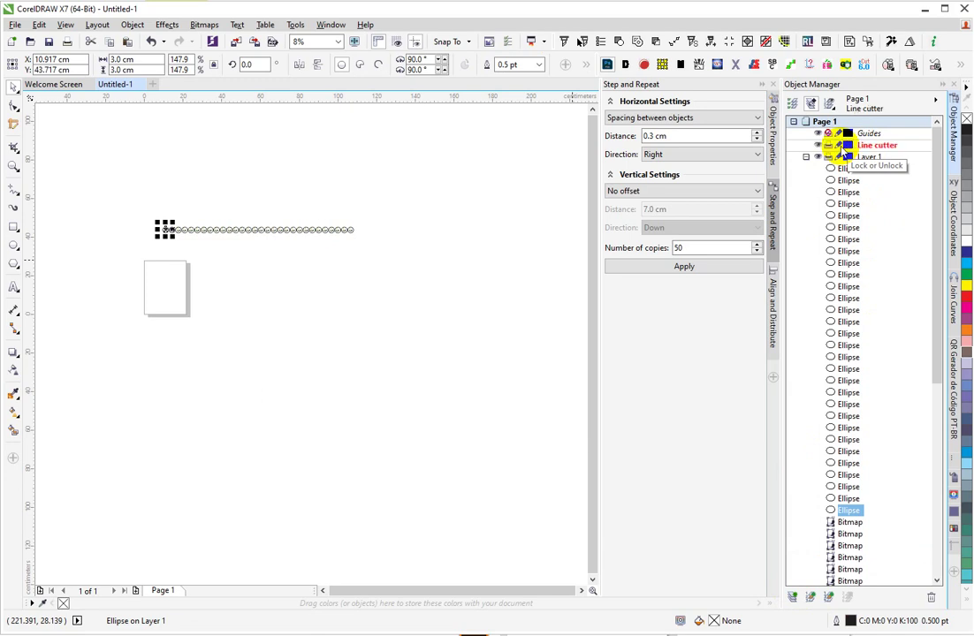
Step: Move all the circles from Layer 1 into the Line cutter layer, leaving the logo bitmaps
shift+click(843, 168)
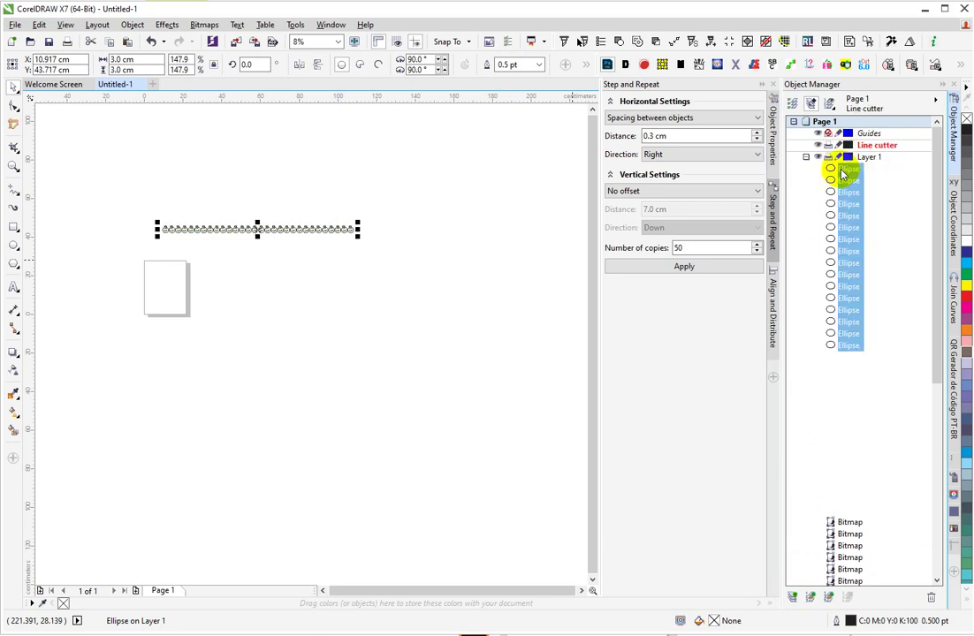
drag(880, 152, 874, 152)
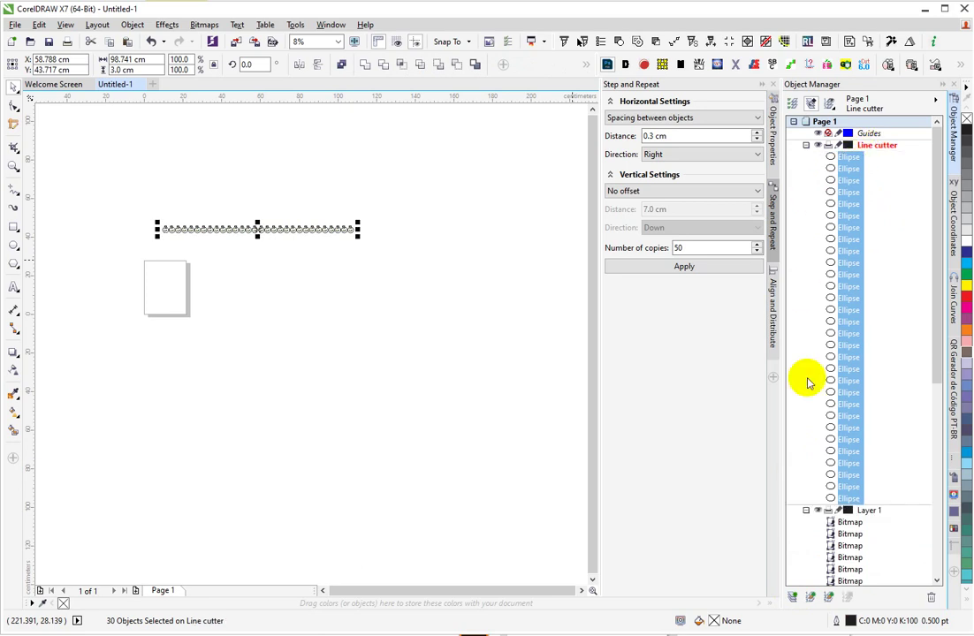
click(805, 510)
click(805, 146)
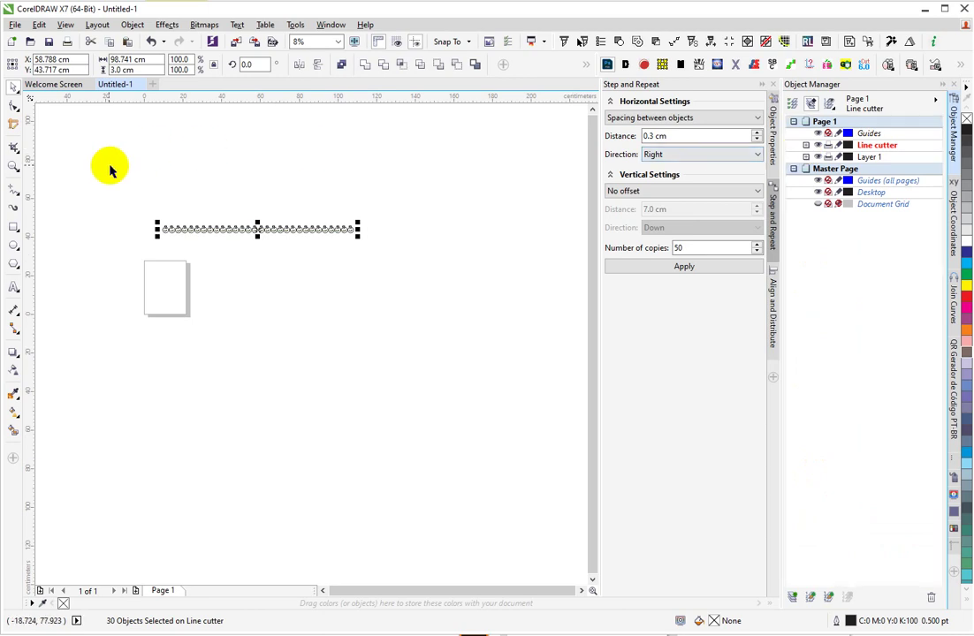
drag(109, 169, 520, 375)
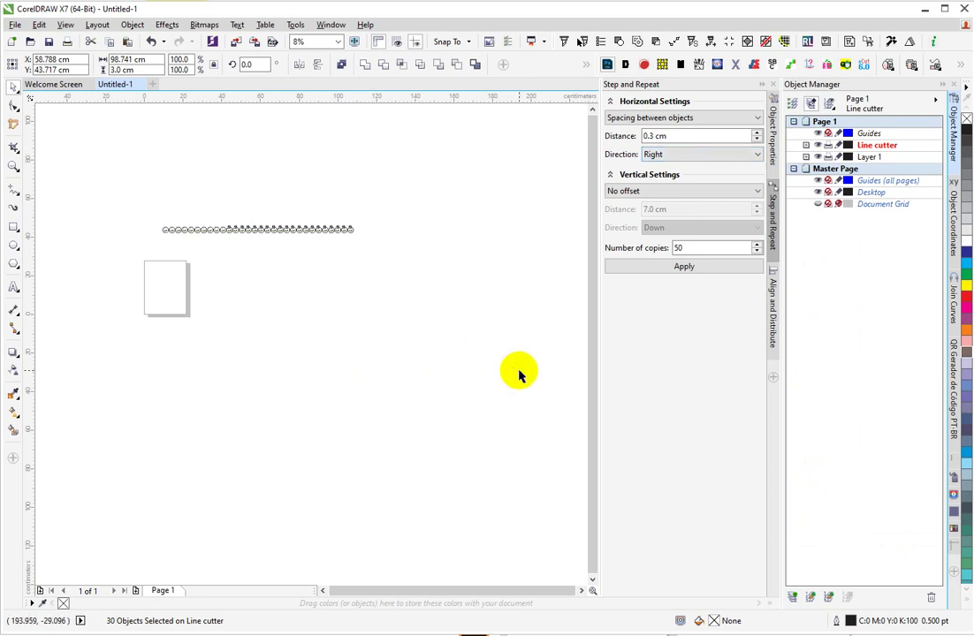
Step: Repeat the sticker row 25 times downward with 0.3 cm vertical spacing and no horizontal offset
click(723, 118)
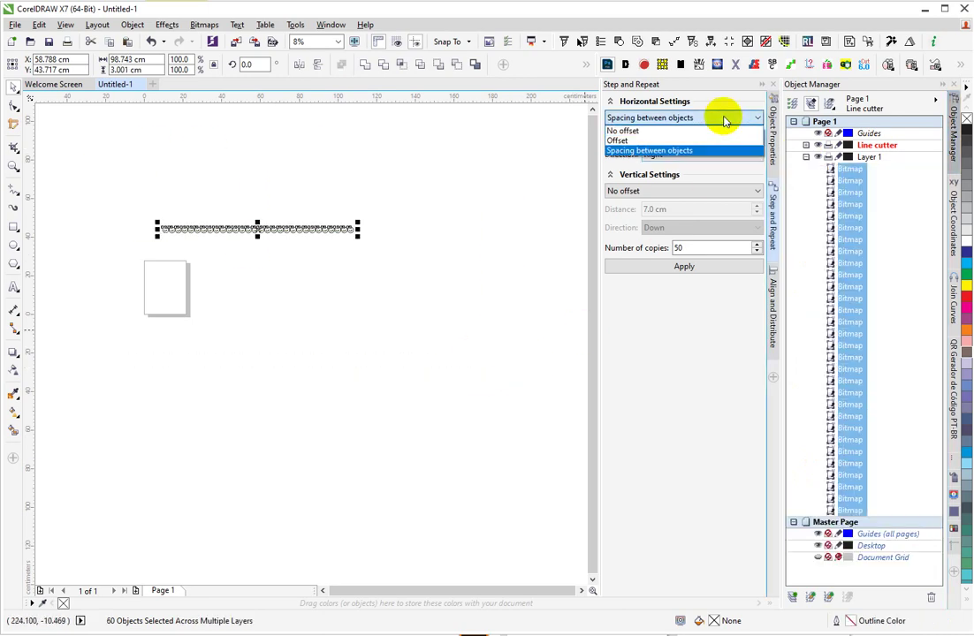
click(641, 134)
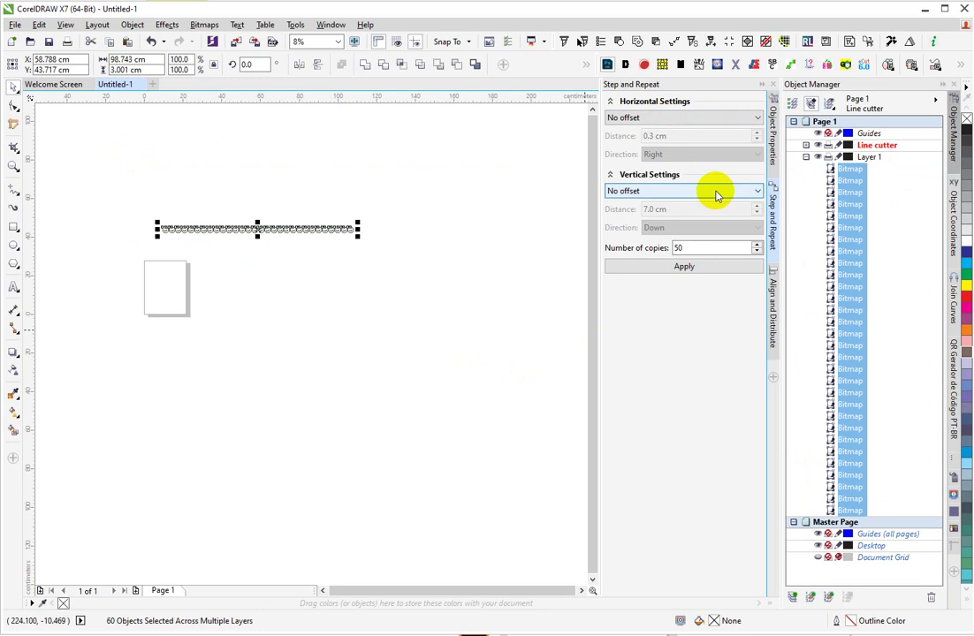
click(716, 195)
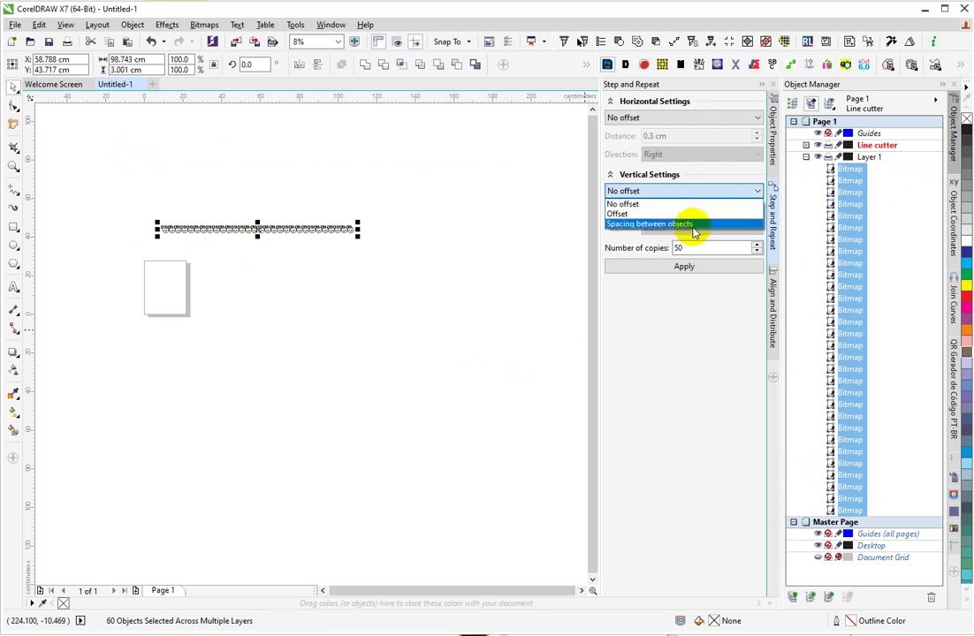
click(705, 227)
drag(675, 208, 647, 209)
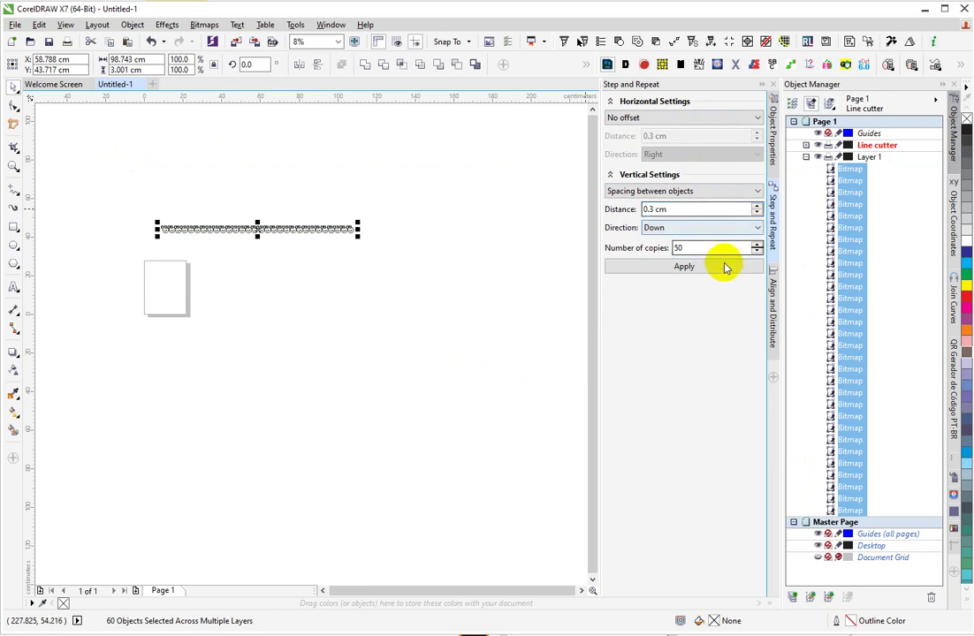
drag(706, 248, 498, 255)
text(2)
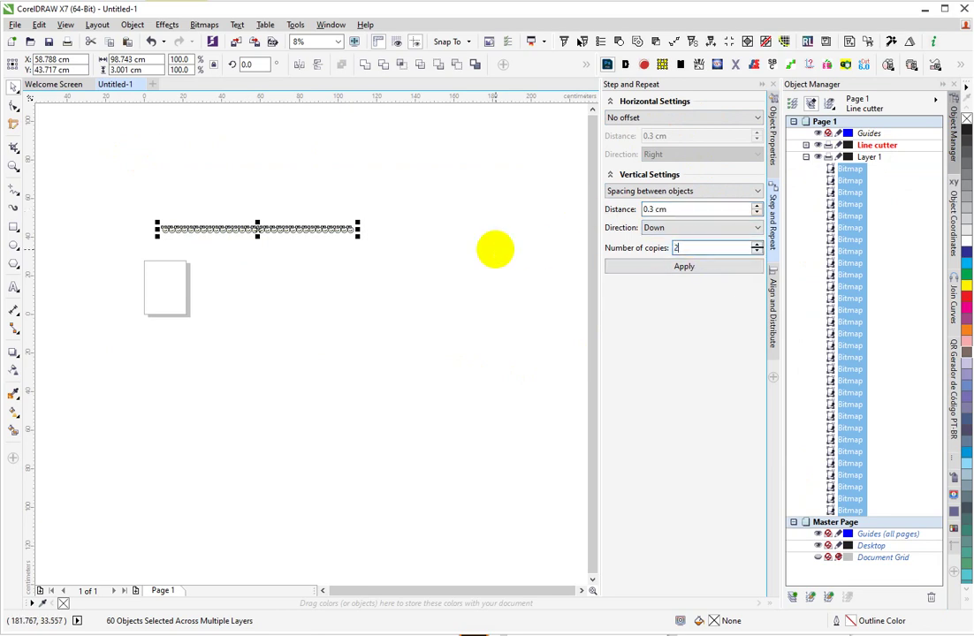
text(5)
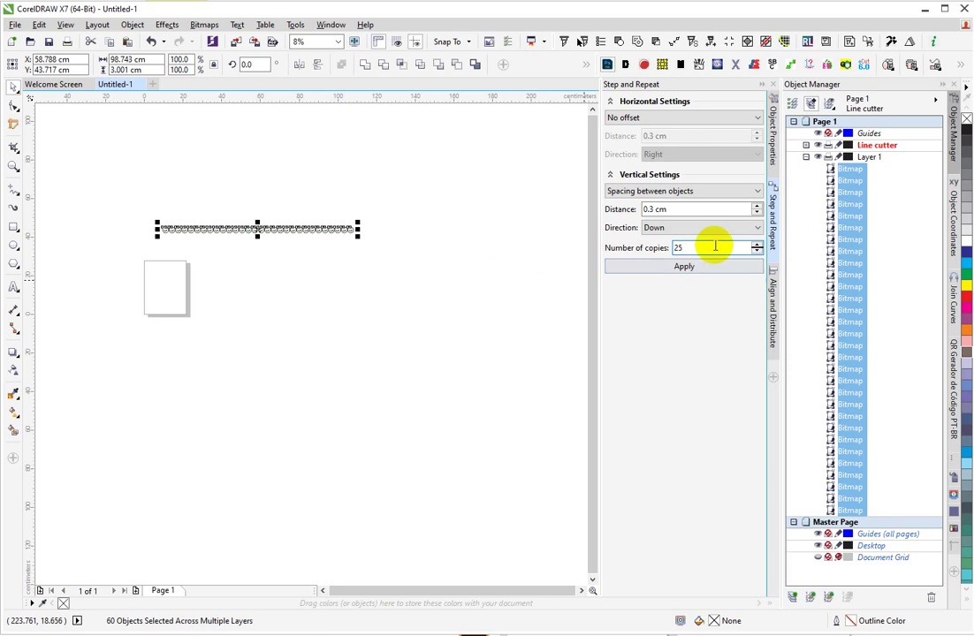
click(715, 230)
click(716, 231)
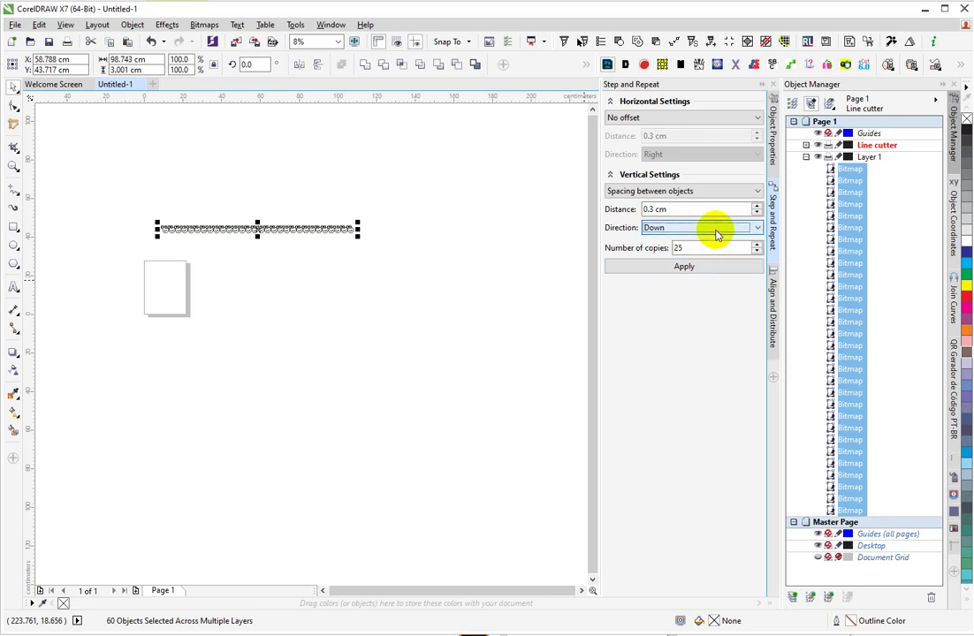
click(724, 272)
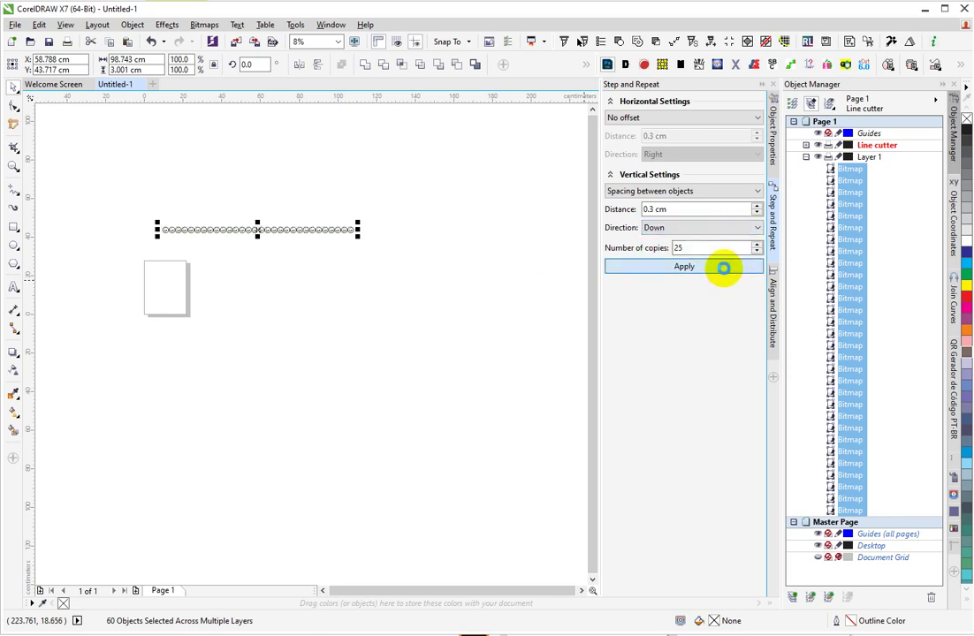
Step: Move the upper sticker rows up, delete the leftover lower rows, and select the remaining grid
click(447, 252)
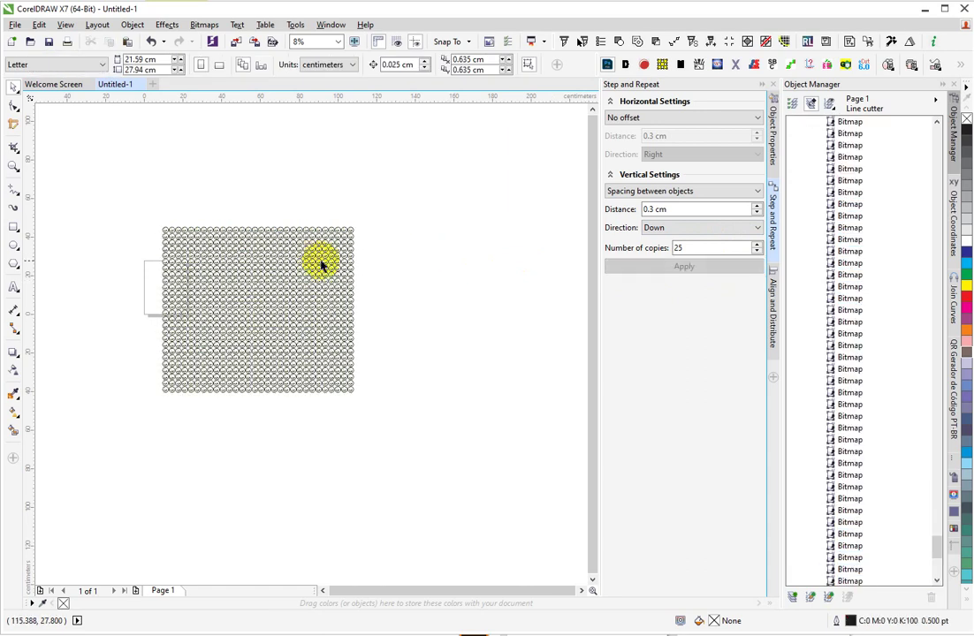
drag(104, 196, 460, 343)
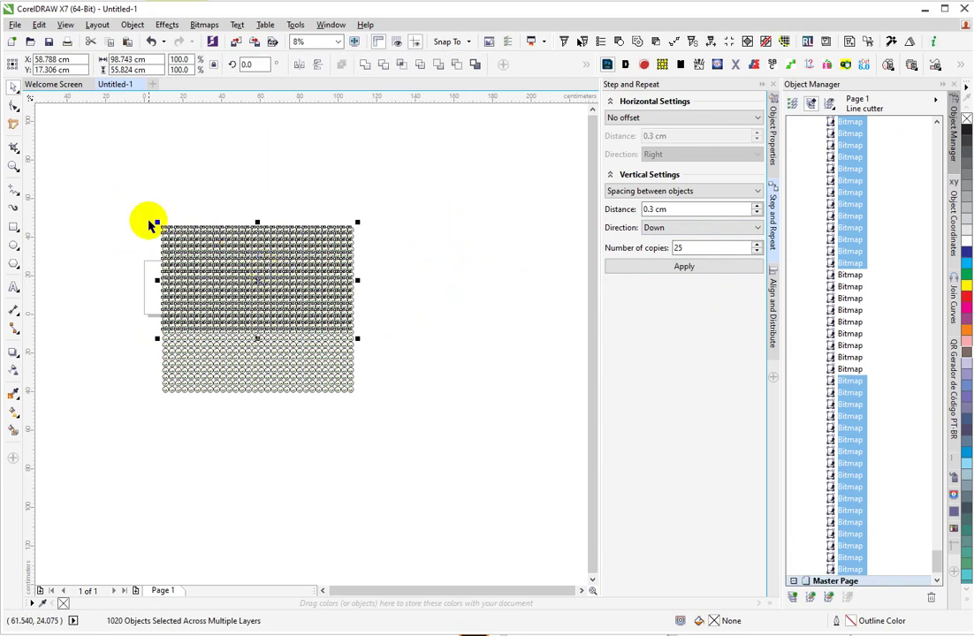
mouse_move(71, 146)
mouse_down()
mouse_move(130, 163)
mouse_move(431, 311)
mouse_move(445, 336)
mouse_up()
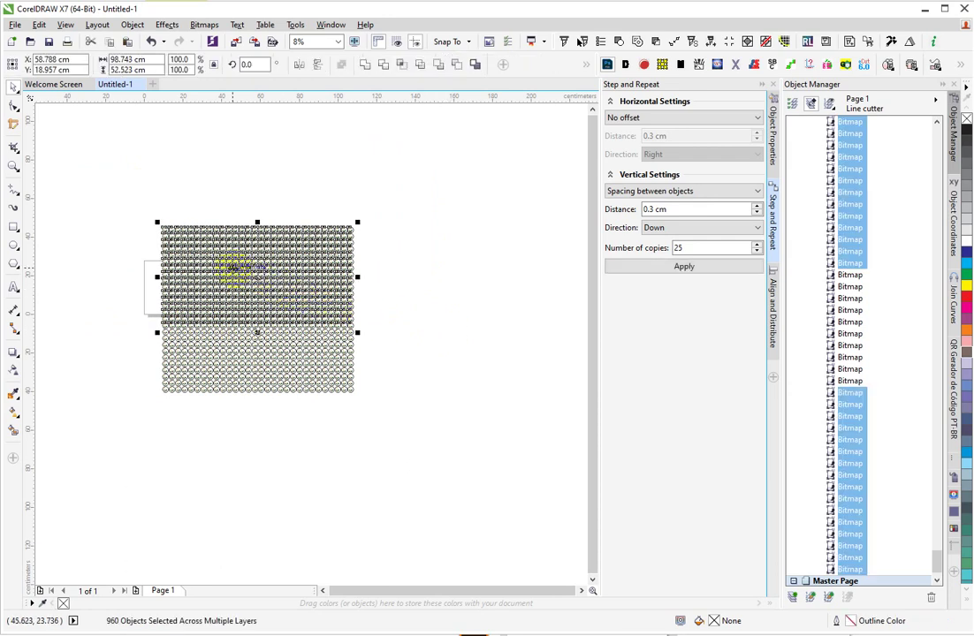
drag(232, 262, 226, 232)
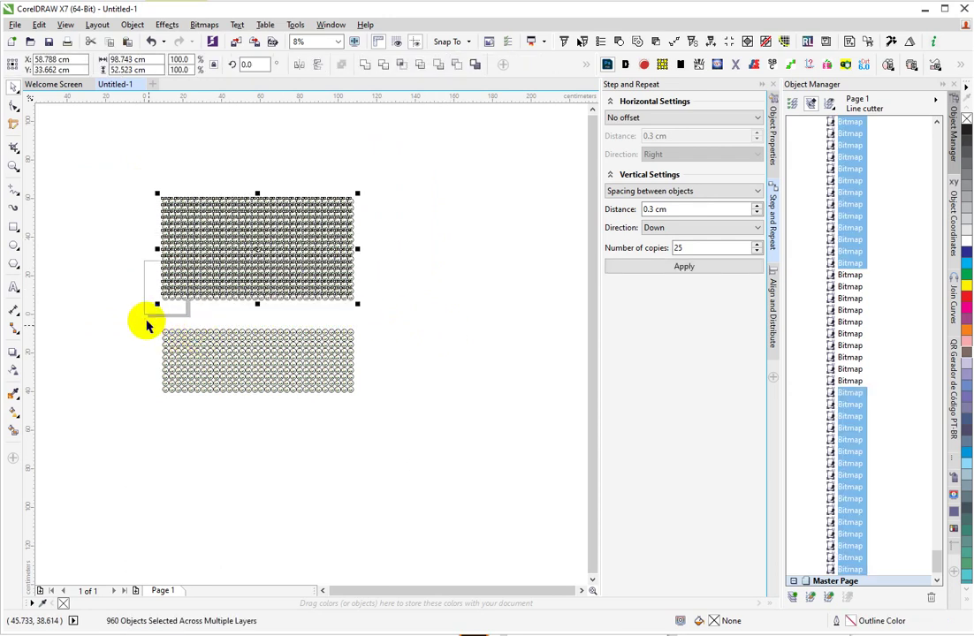
drag(146, 316, 494, 474)
key(Delete)
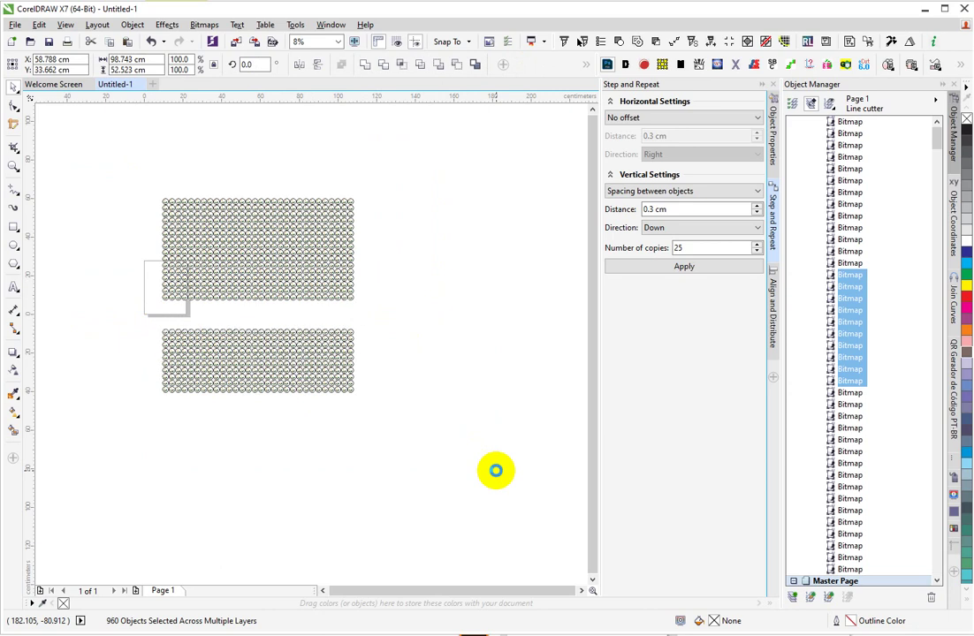
drag(114, 170, 488, 389)
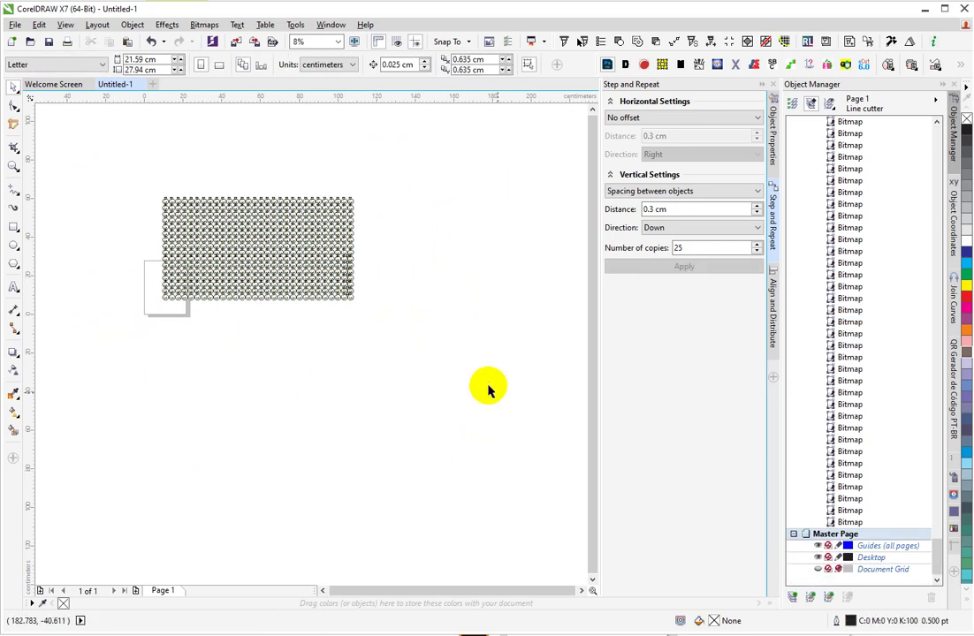
Step: Shift the 960-sticker grid up and right, clear of the page outline, and reselect it
scroll(241, 206, up, 1)
scroll(249, 208, up, 1)
scroll(258, 211, down, 1)
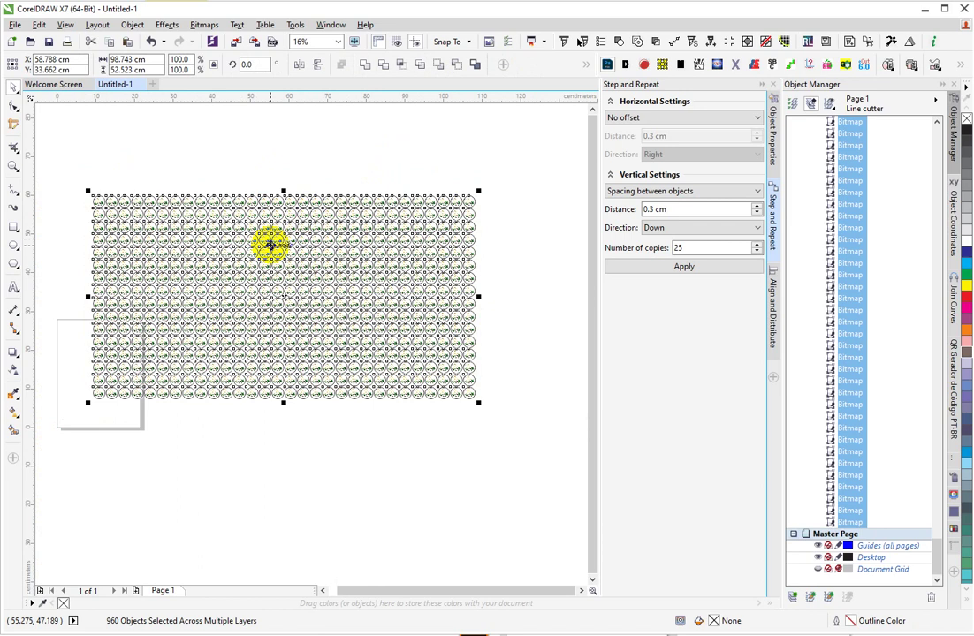
drag(270, 246, 347, 241)
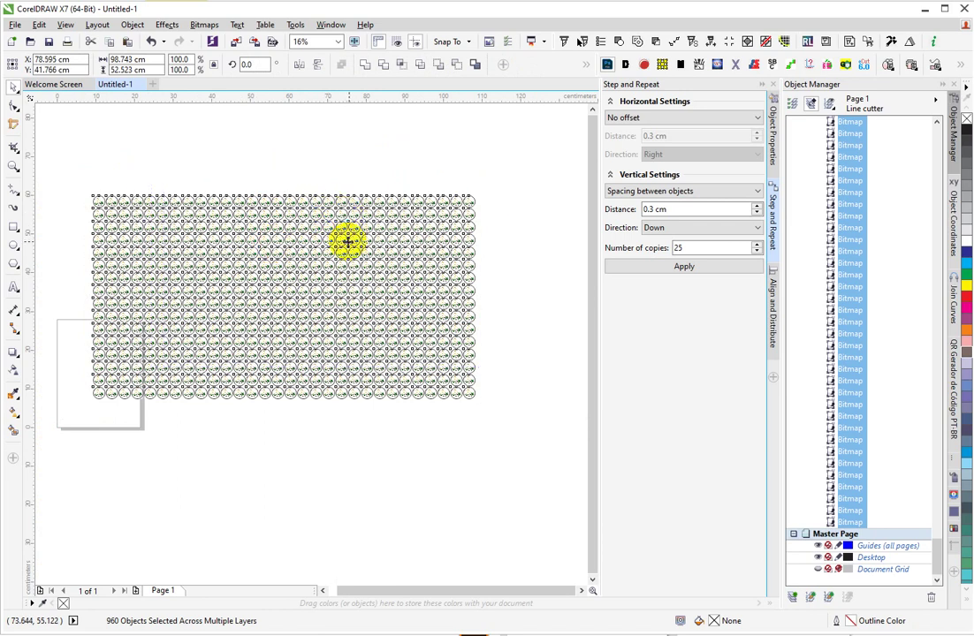
click(413, 436)
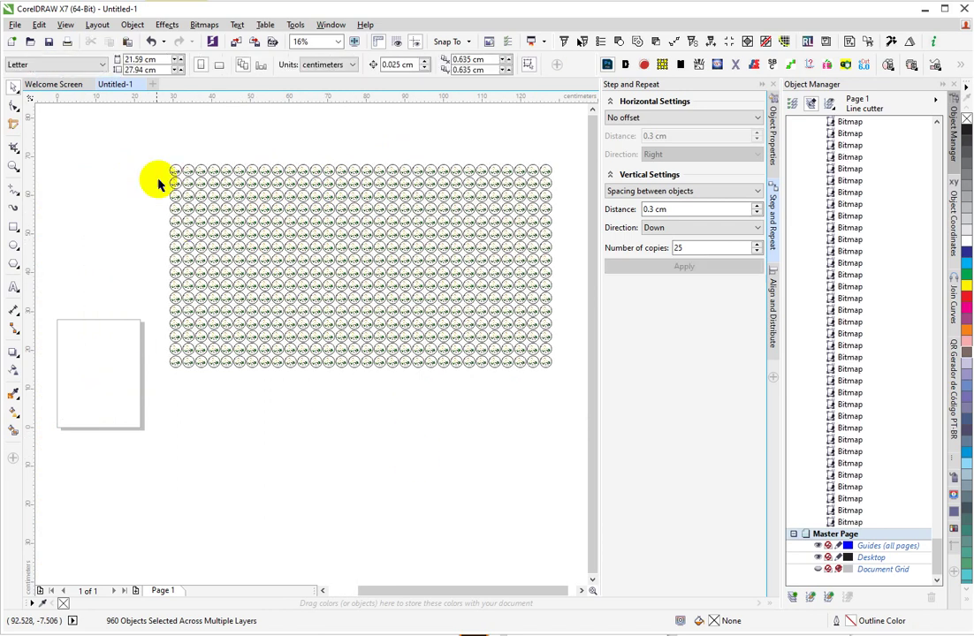
drag(141, 134, 582, 448)
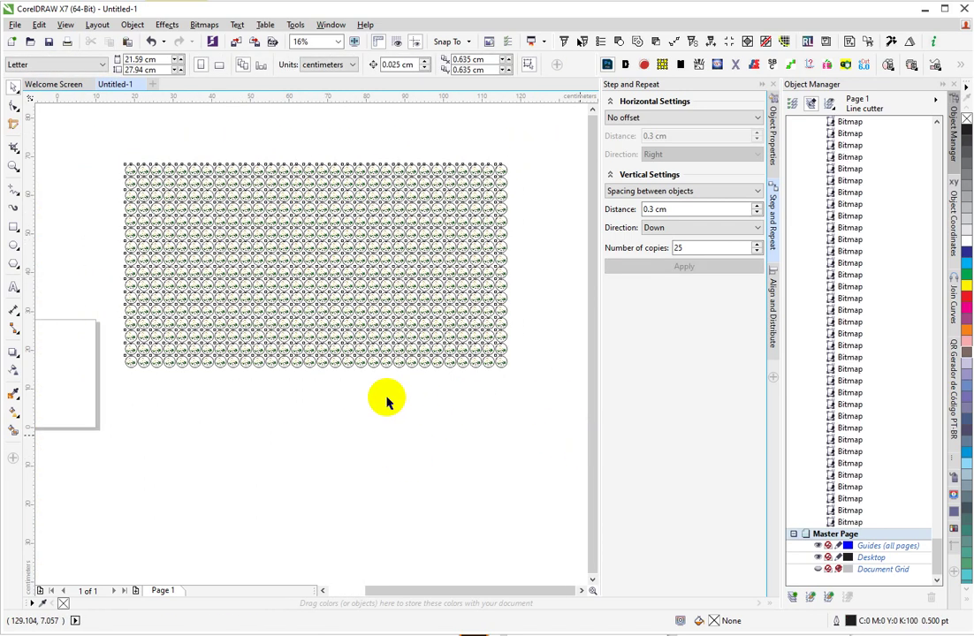
click(385, 434)
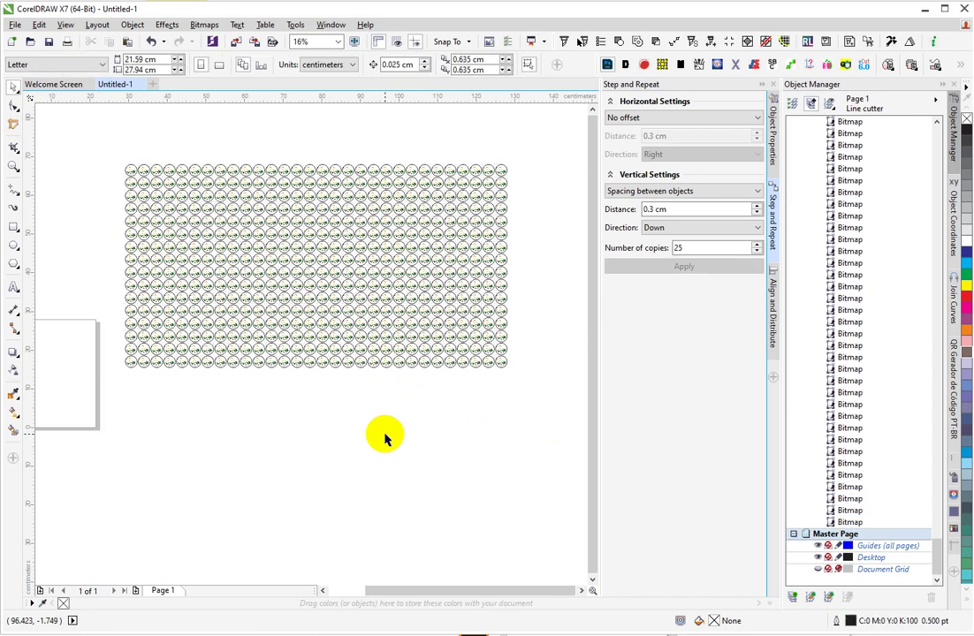
scroll(831, 450, down, 3)
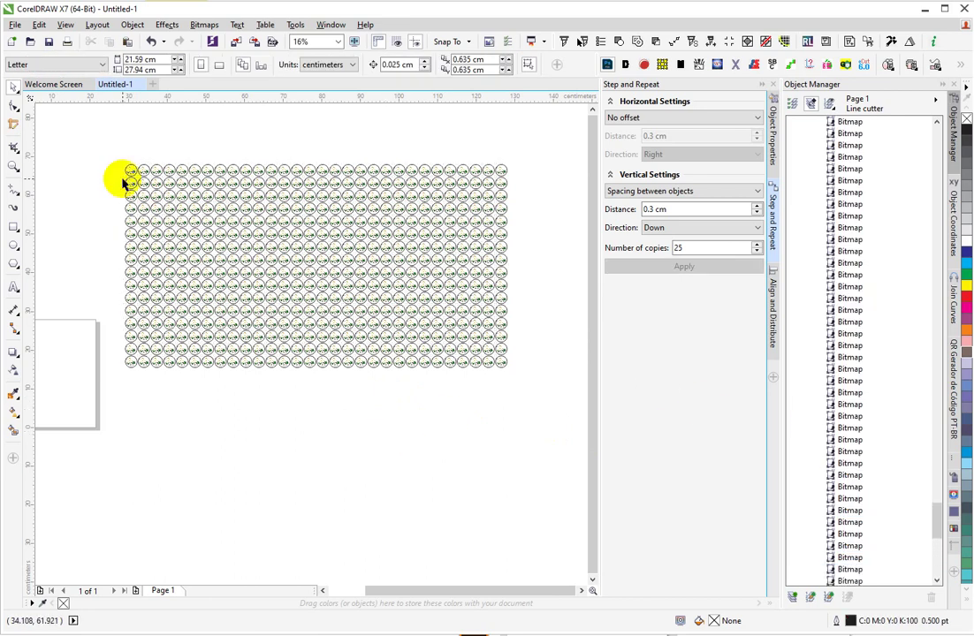
mouse_move(95, 144)
mouse_down()
mouse_move(137, 159)
mouse_move(533, 419)
mouse_up()
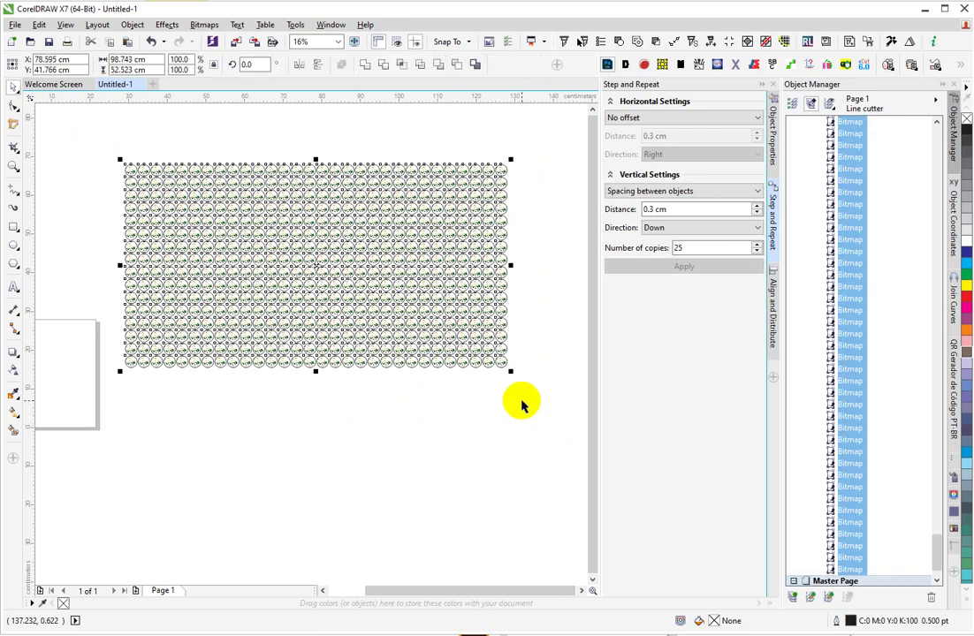
Step: Frame the sticker grid with a bounding rectangle using the Add Rectangle macro at distance 10
click(716, 66)
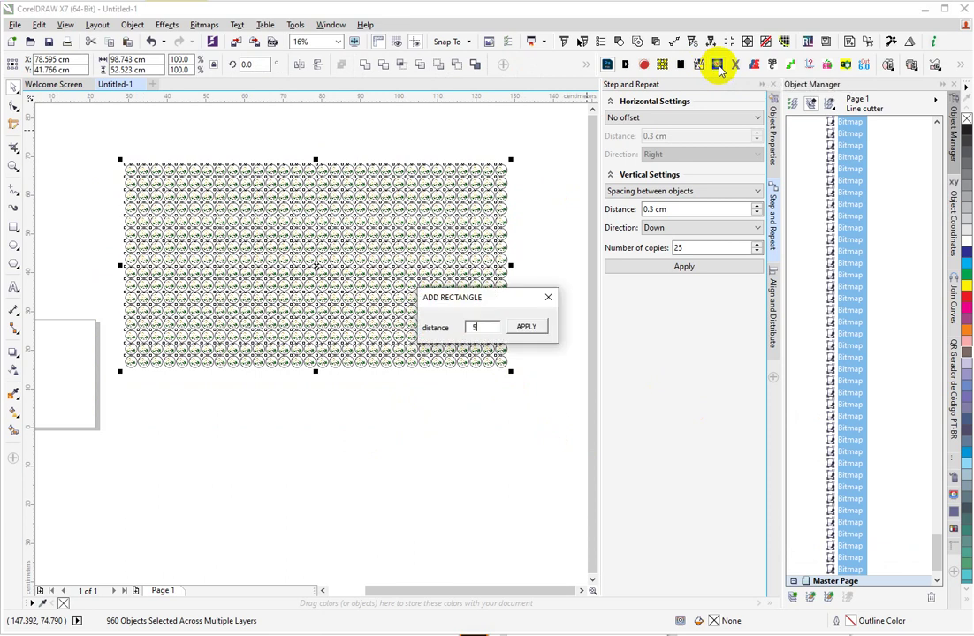
drag(492, 329, 386, 330)
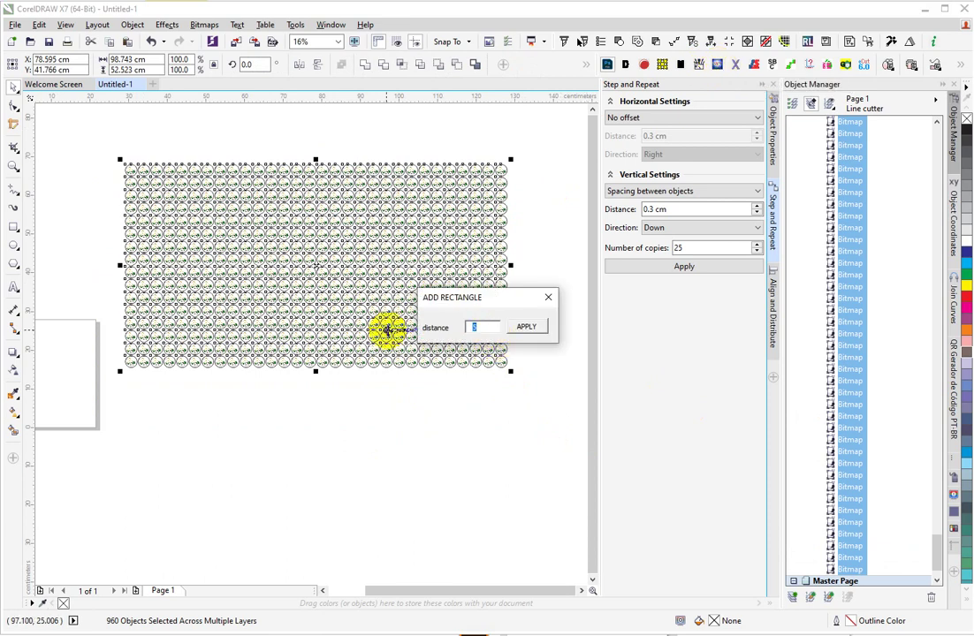
text(10)
click(527, 327)
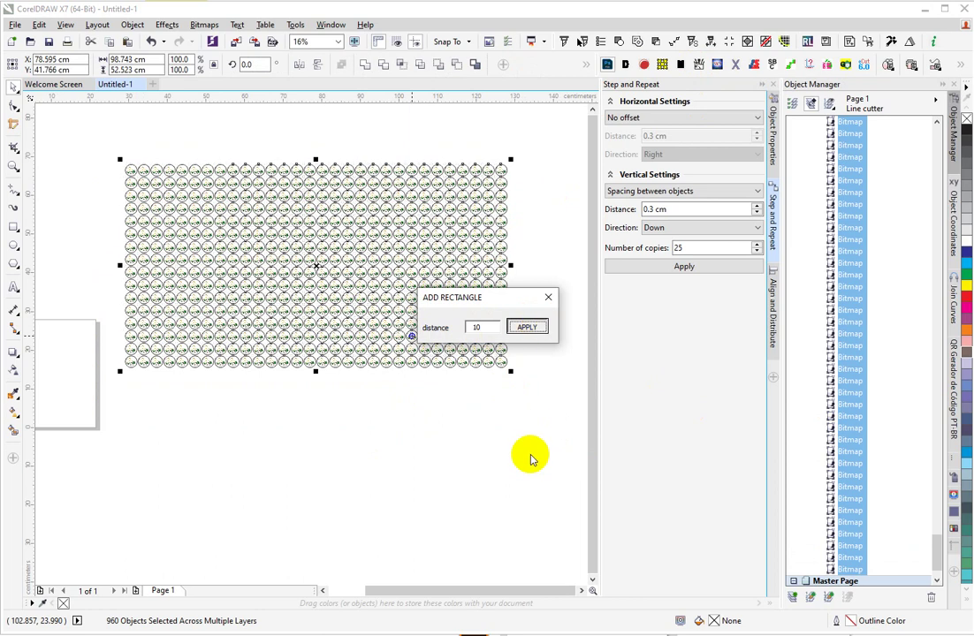
click(550, 300)
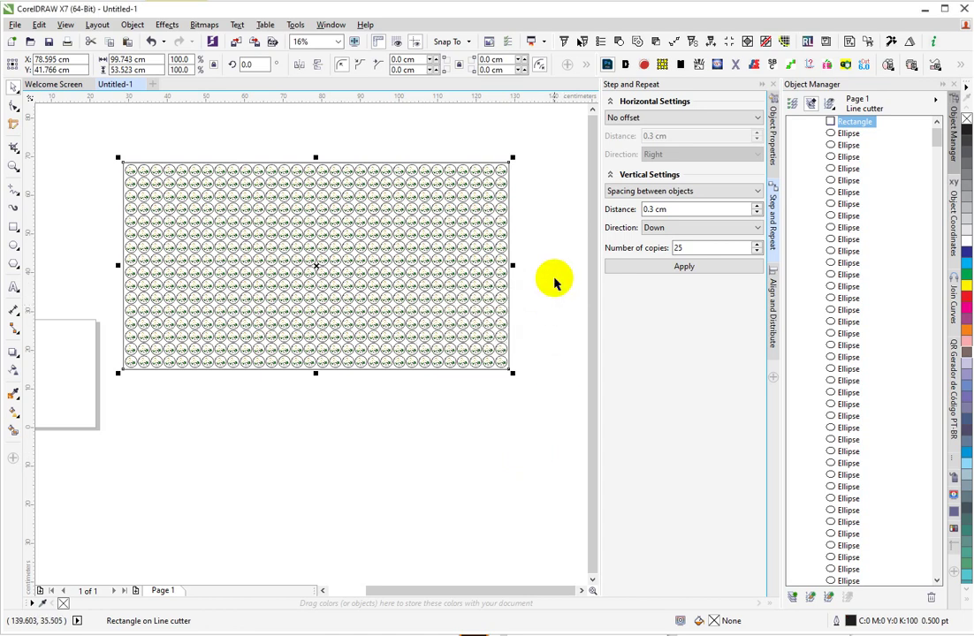
click(555, 203)
Step: Create default FineCut register marks (14 mm, 1.4 mm line) around the bounding rectangle
click(508, 166)
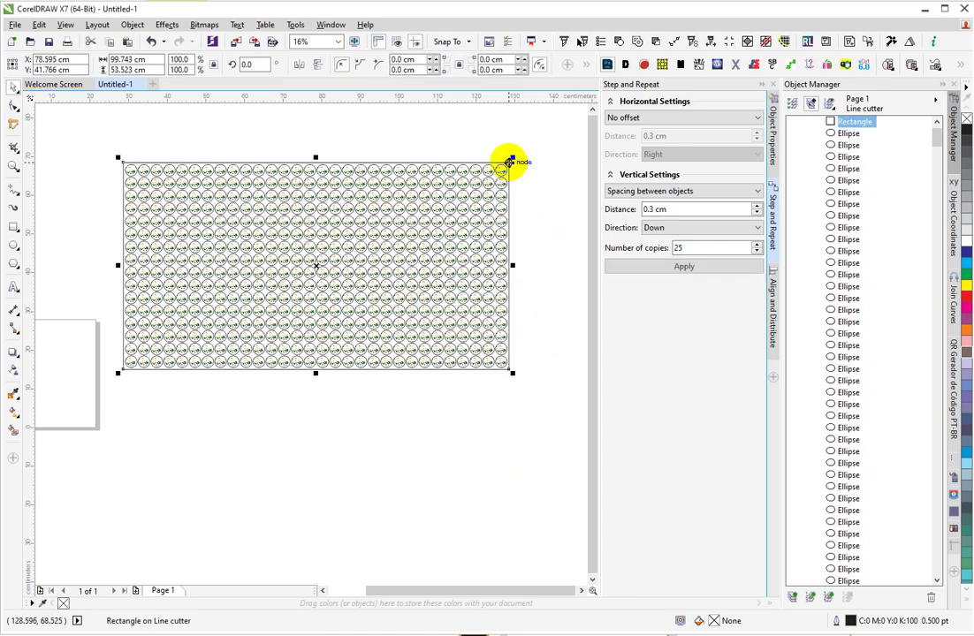
click(732, 42)
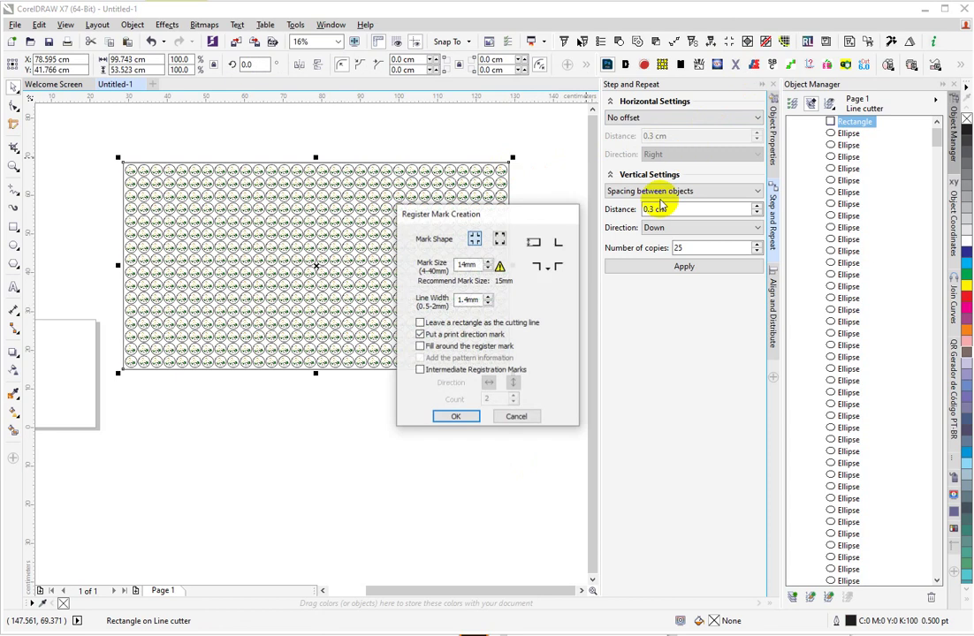
click(453, 417)
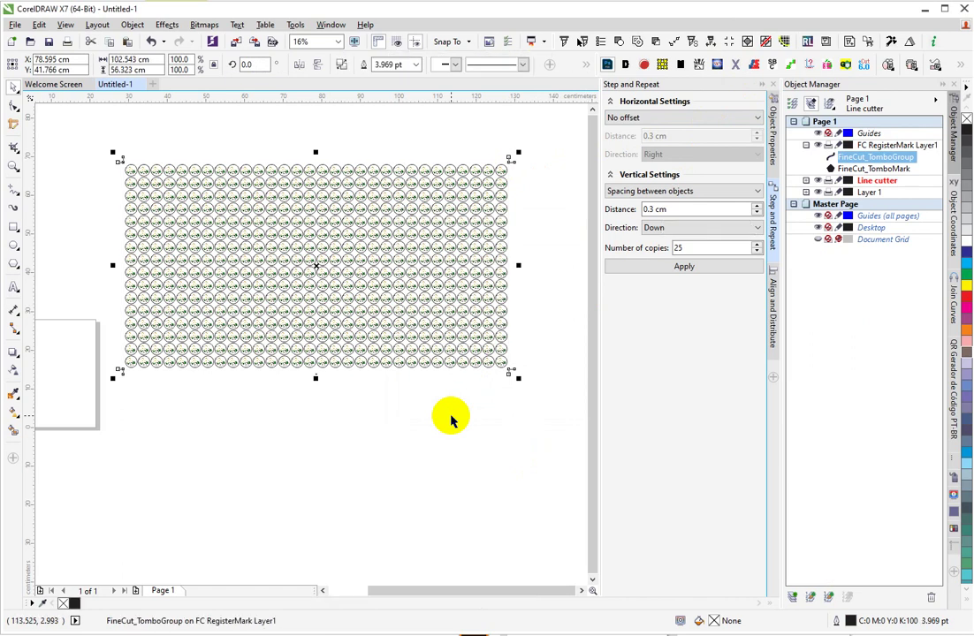
click(805, 146)
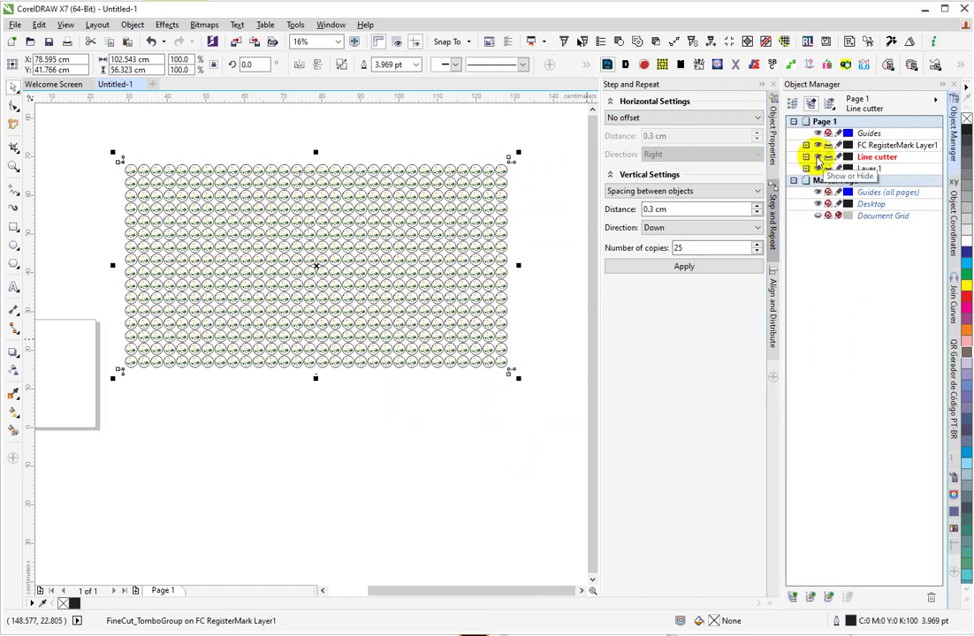
Step: Hide the Line cutter layer so only the logo bitmaps and register marks show
click(818, 157)
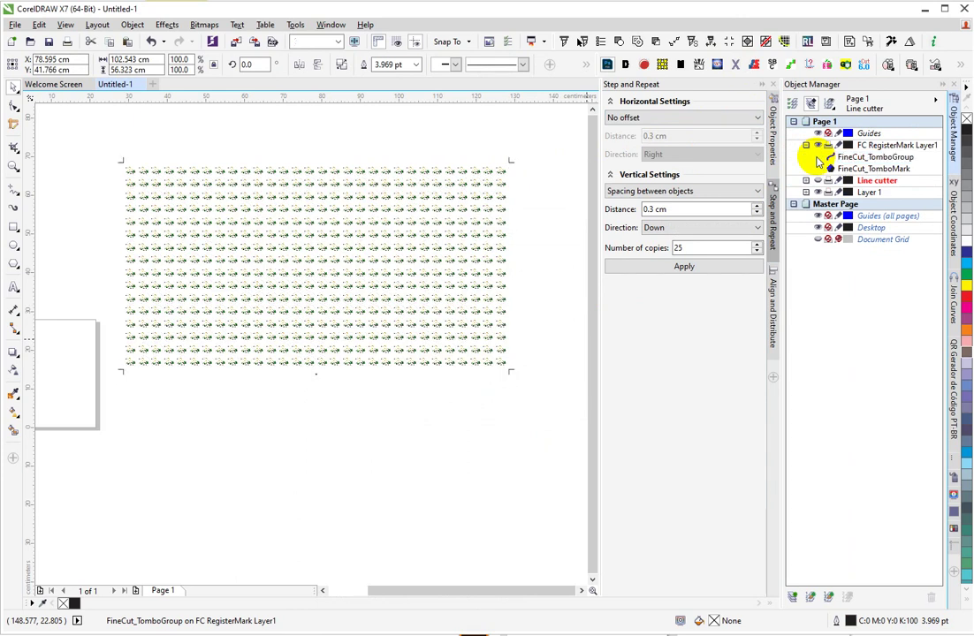
key(Escape)
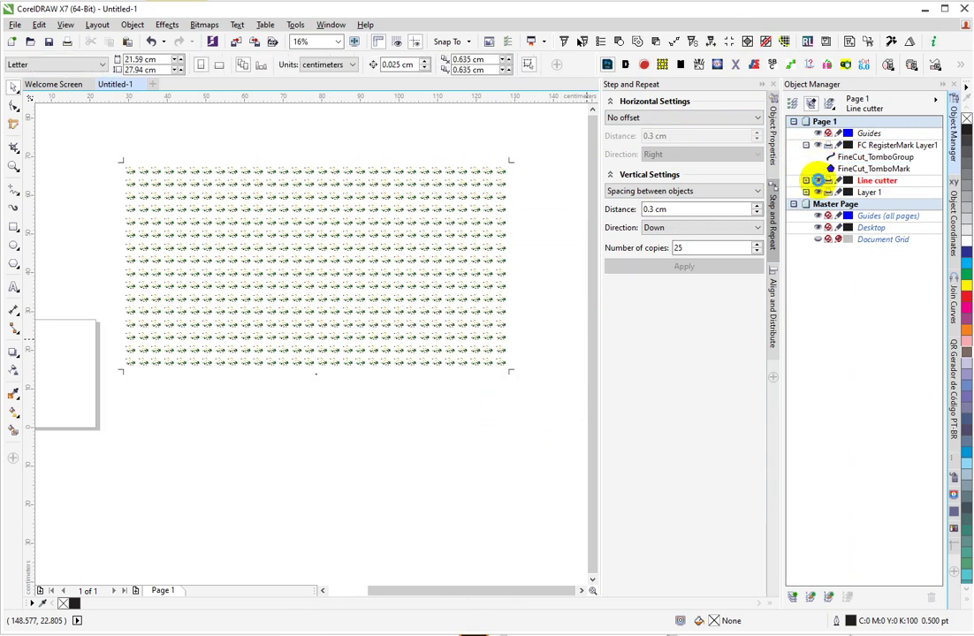
click(817, 181)
click(820, 182)
click(818, 180)
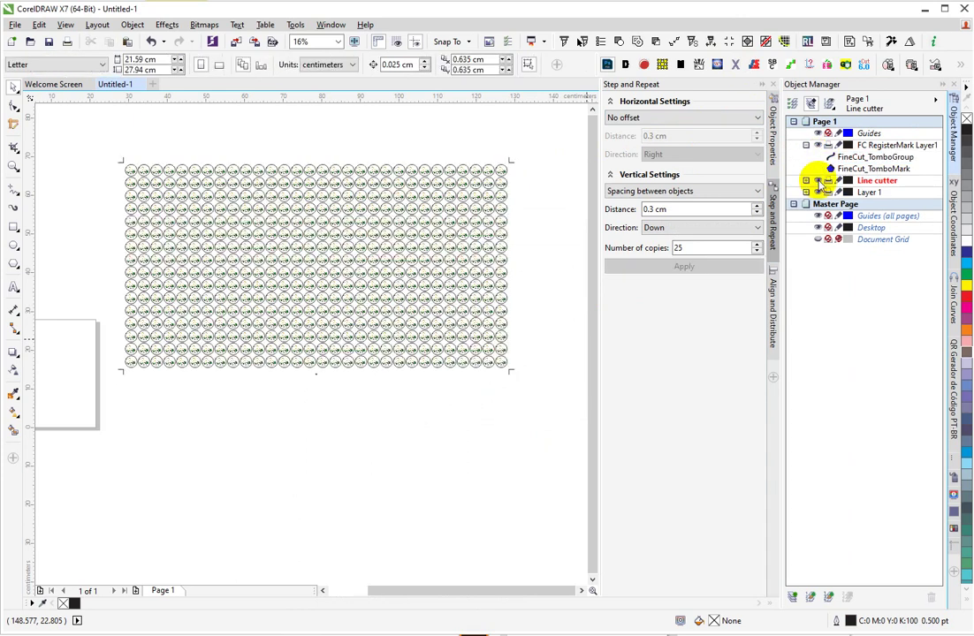
click(817, 180)
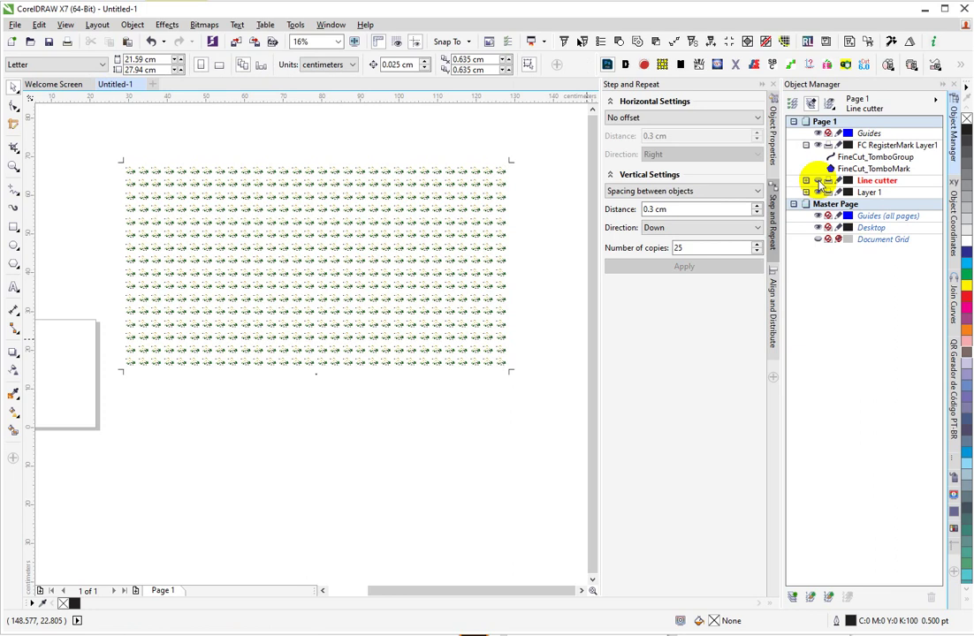